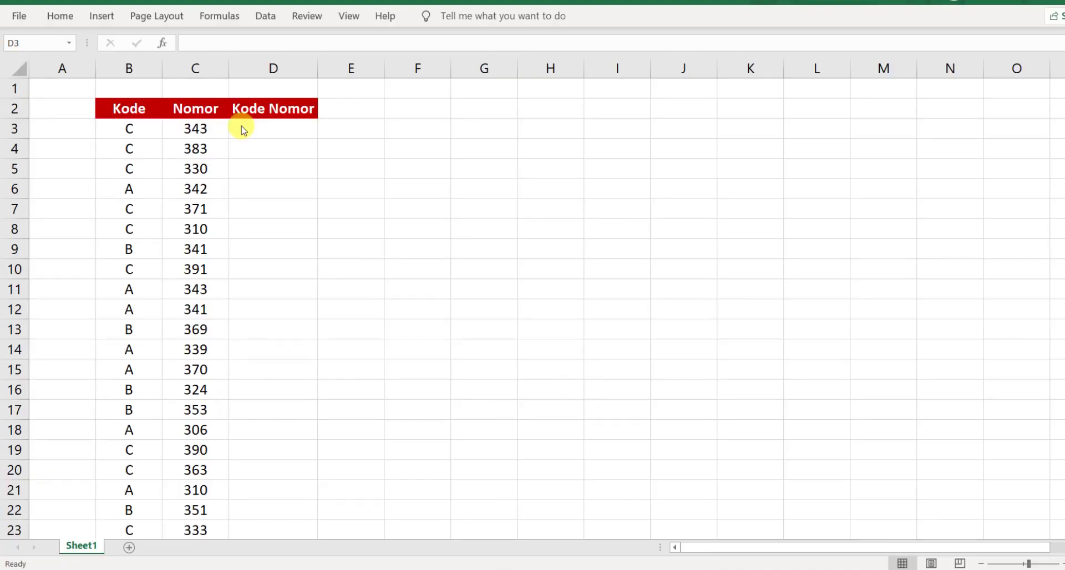
Review the Kode and Kode Nomor headers and confirm the data ends at row 110.
click(122, 108)
key(Right)
key(Right)
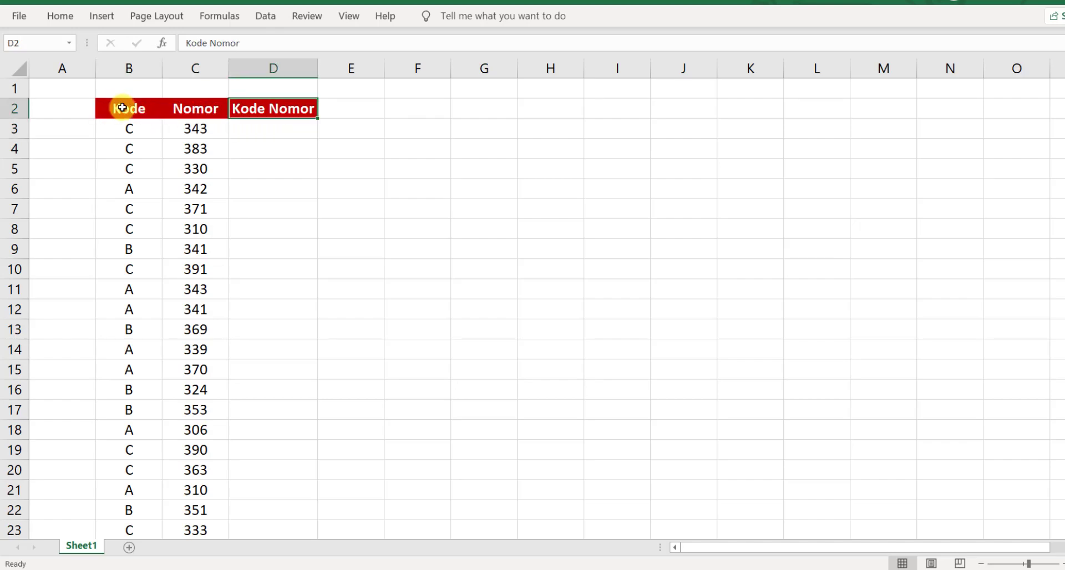
key(Left)
key(Left)
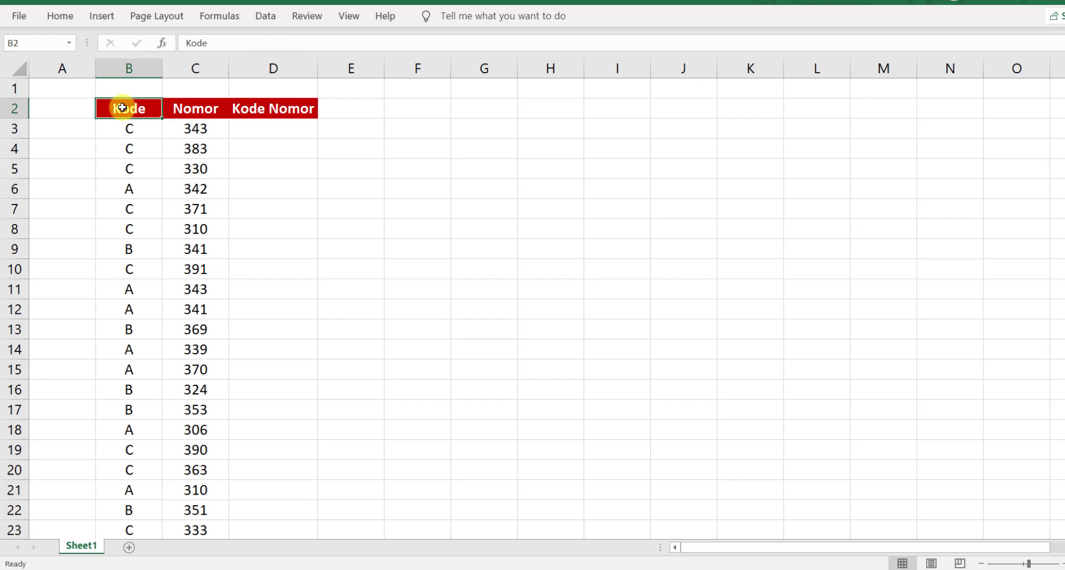
scroll(173, 178, down, 1)
scroll(173, 183, down, 6)
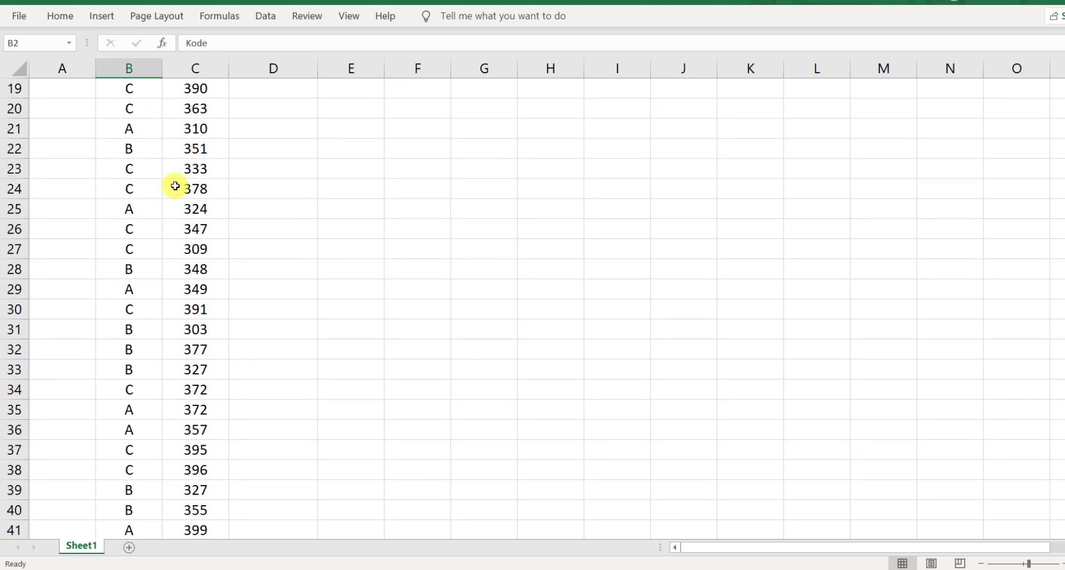
scroll(174, 183, down, 7)
scroll(175, 187, down, 7)
scroll(176, 187, down, 7)
scroll(174, 185, down, 8)
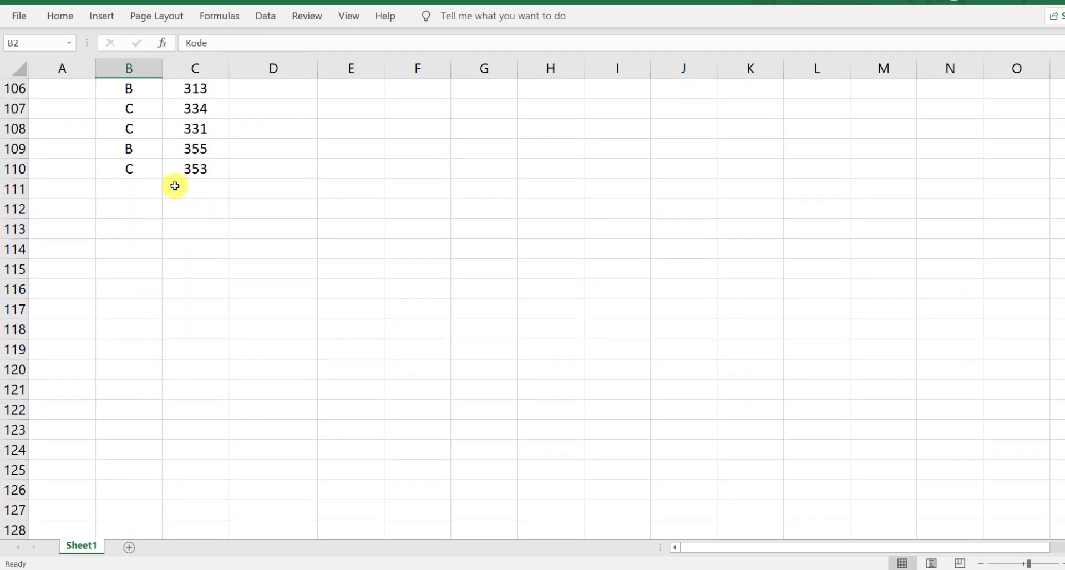
drag(17, 168, 56, 175)
scroll(172, 185, up, 1)
scroll(172, 185, up, 13)
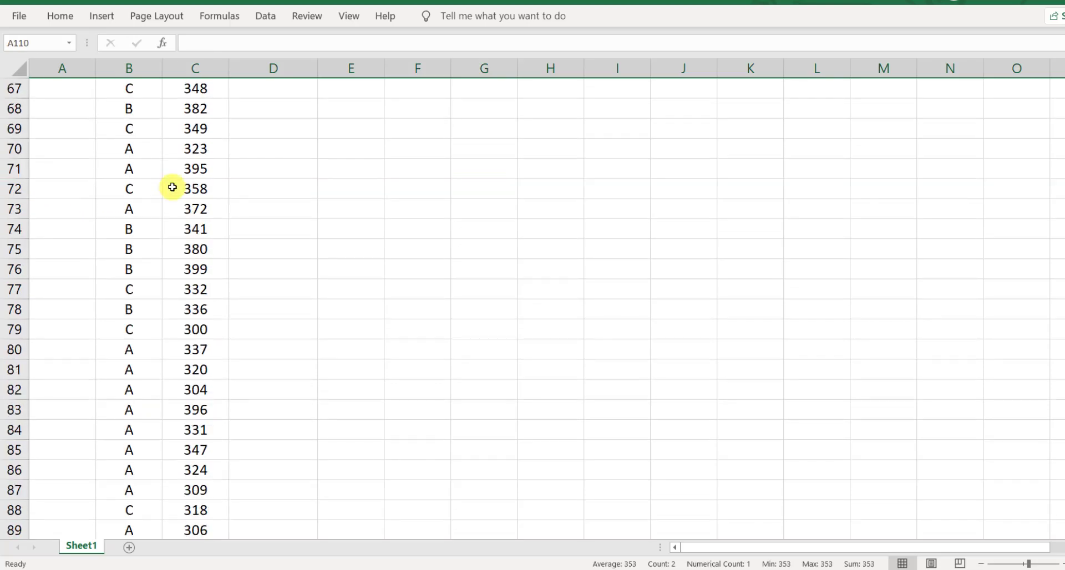
scroll(172, 185, up, 8)
scroll(172, 188, up, 13)
scroll(173, 188, up, 1)
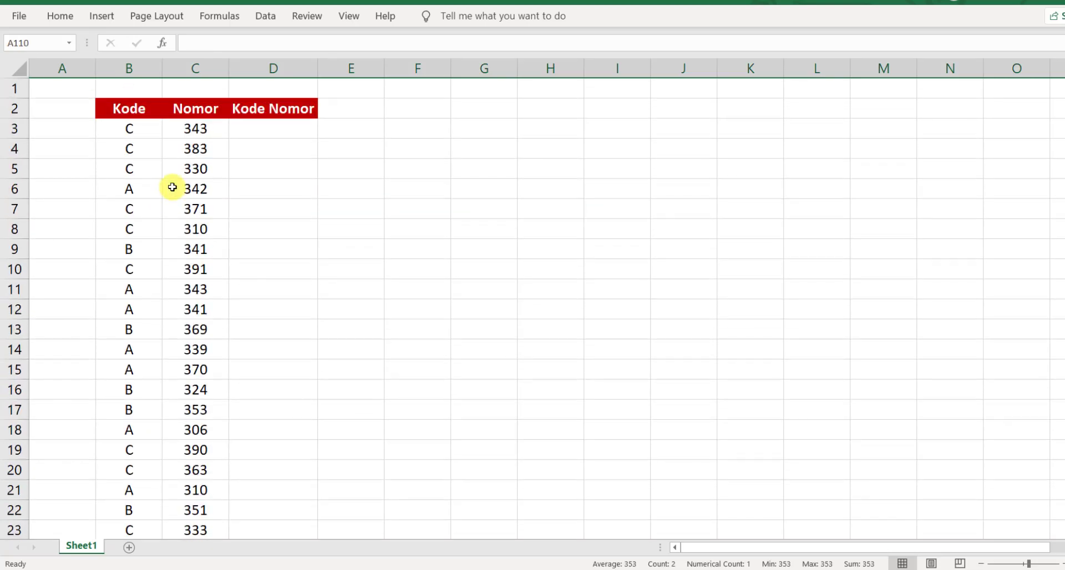
Enter =B3&" - "&C3 in D3 so it shows C - 343.
click(267, 131)
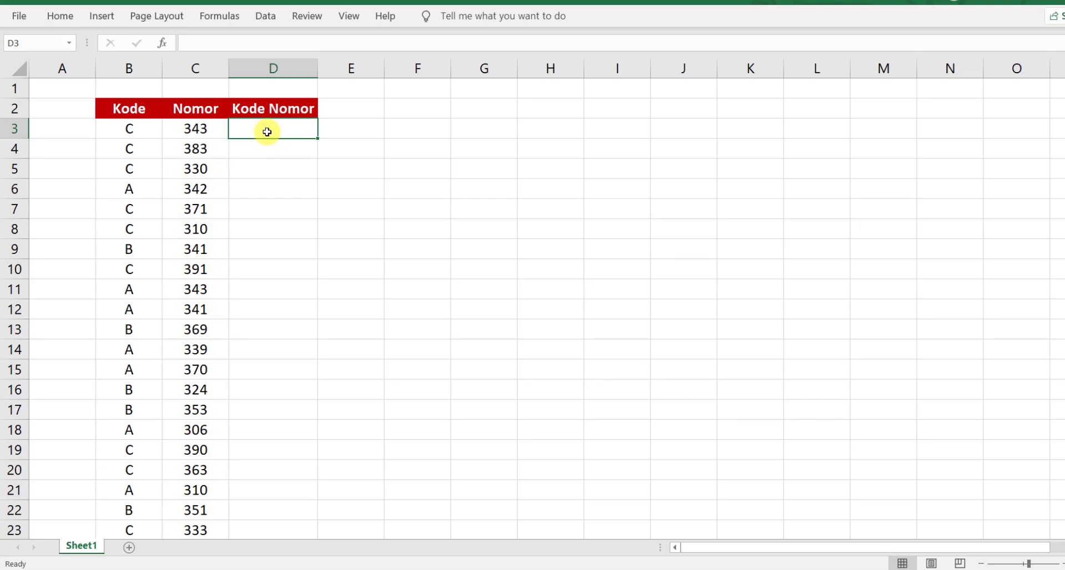
text(=)
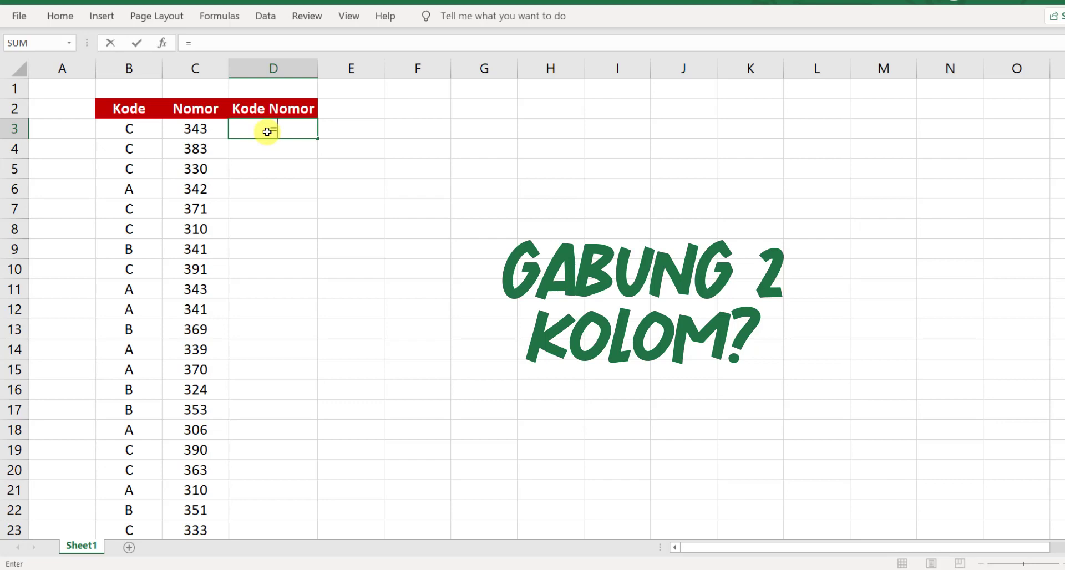
key(Left)
key(Left)
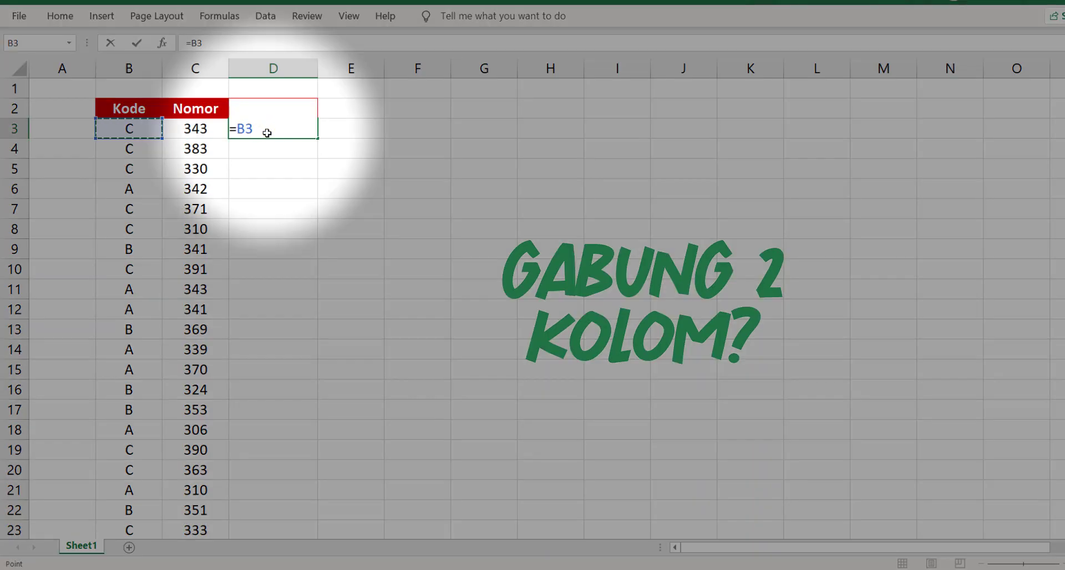
text(&)
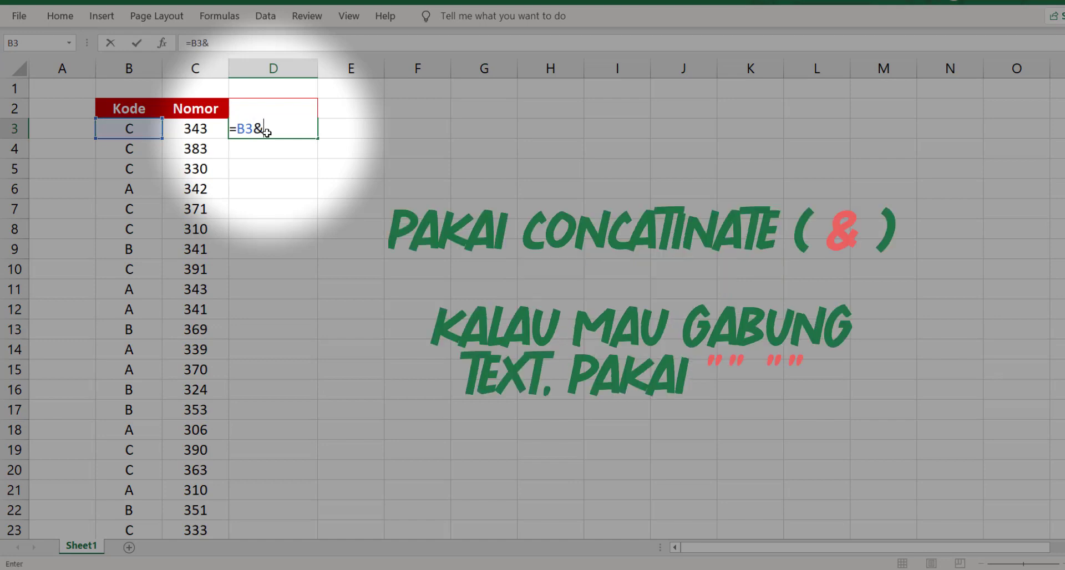
text(")
text( - )
text(")
text(&)
key(Left)
key(Return)
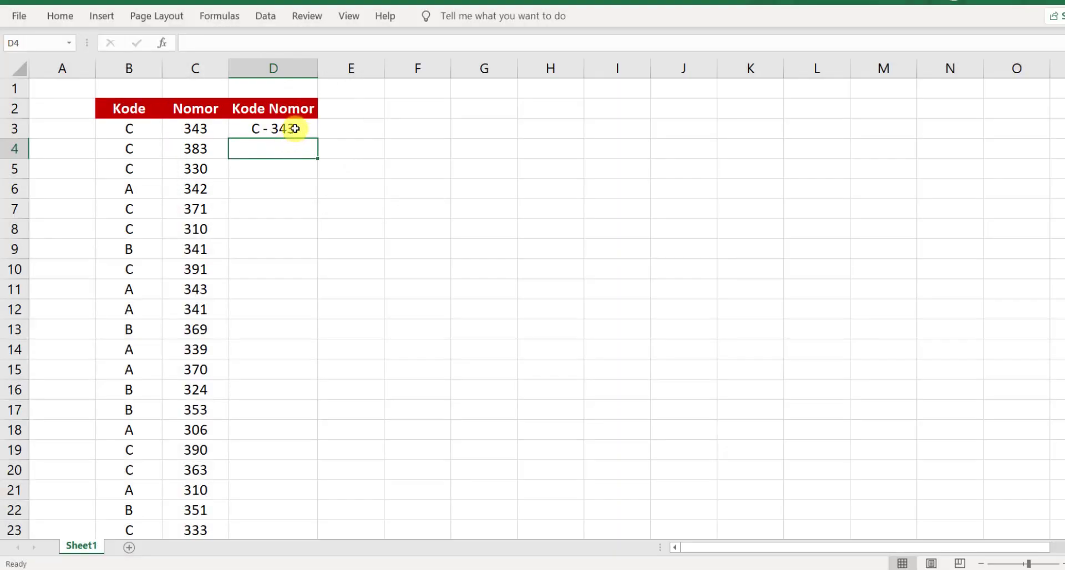
click(295, 129)
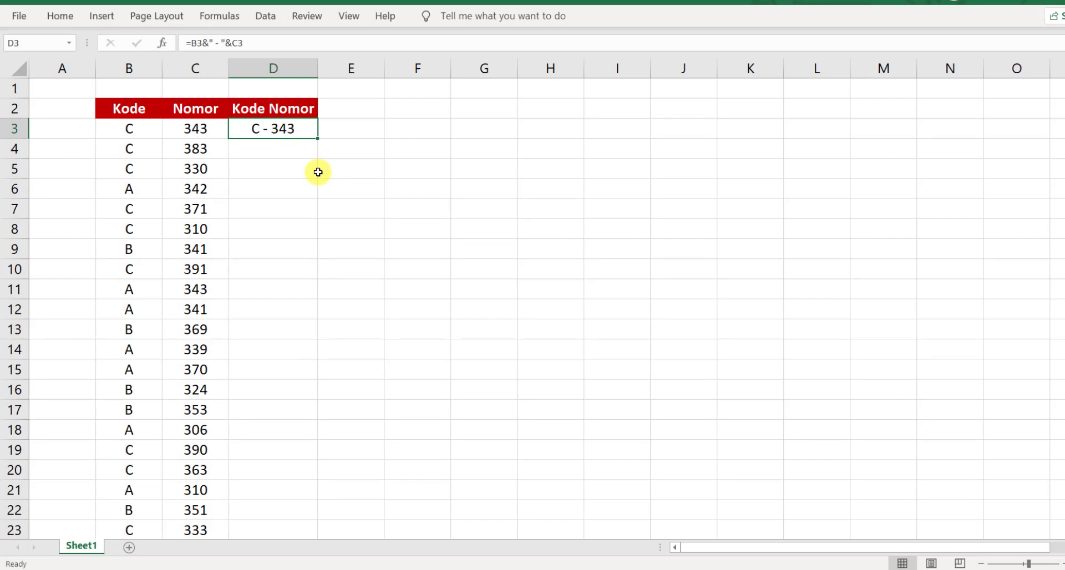
Drag D3's fill handle down to D110 so the combined codes run through C - 353.
scroll(249, 261, down, 2)
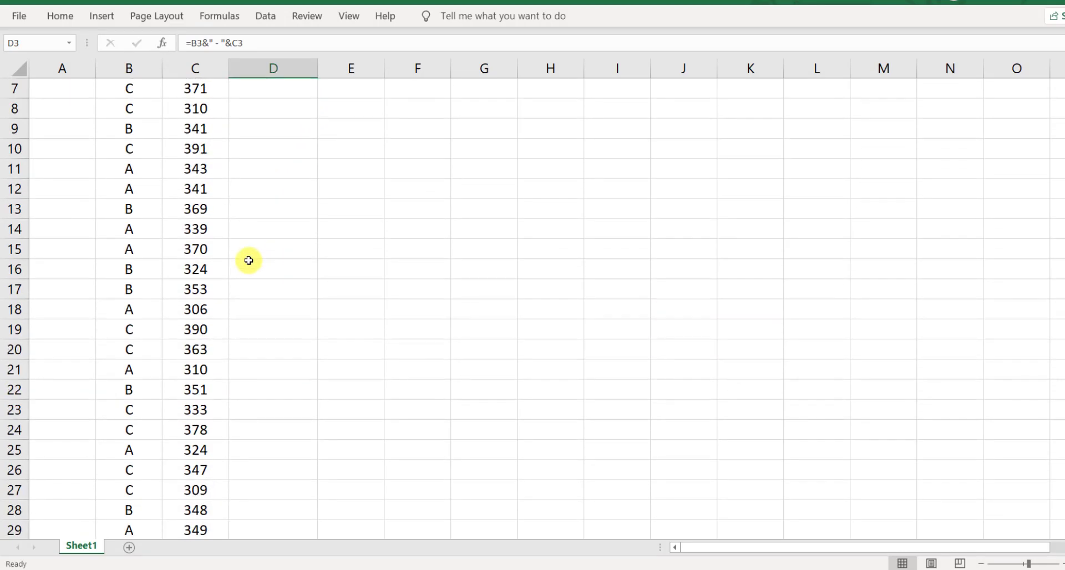
scroll(257, 245, up, 2)
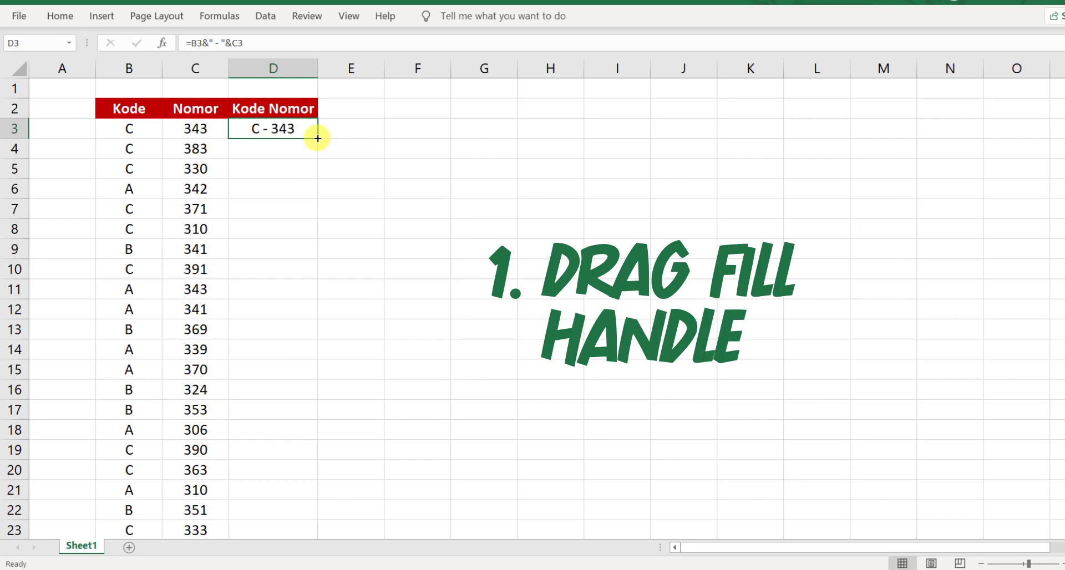
mouse_move(318, 138)
mouse_down()
mouse_move(316, 560)
mouse_move(309, 416)
mouse_move(321, 404)
mouse_move(317, 513)
mouse_move(357, 314)
mouse_move(364, 495)
mouse_move(306, 346)
mouse_move(317, 338)
mouse_up()
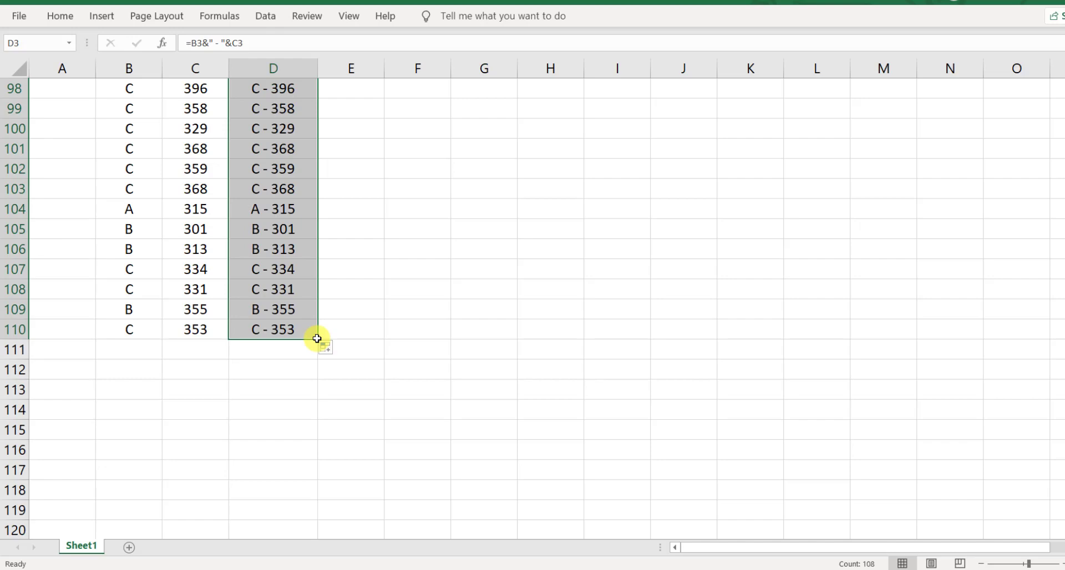
scroll(317, 338, up, 6)
scroll(317, 338, up, 12)
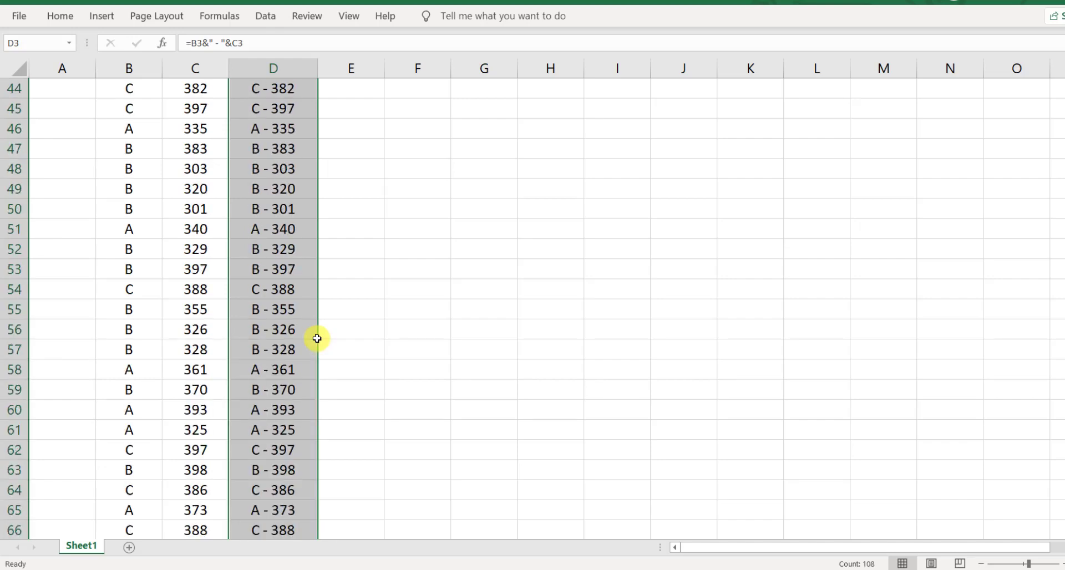
scroll(316, 338, up, 13)
scroll(317, 338, up, 2)
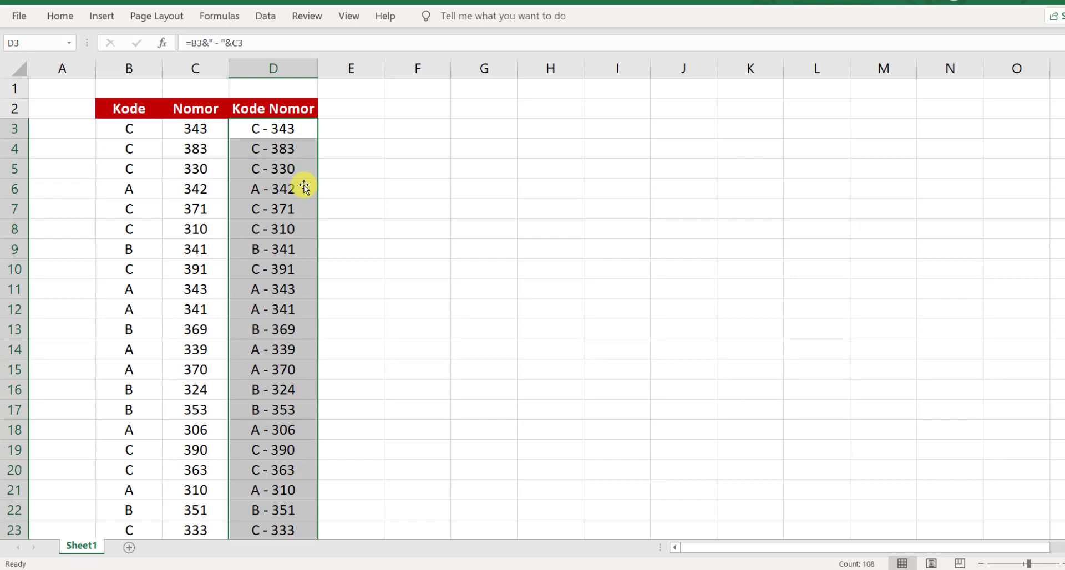
Undo the fill, then double-click D3's fill handle to auto-fill Kode Nomor to row 110.
key(ctrl+z)
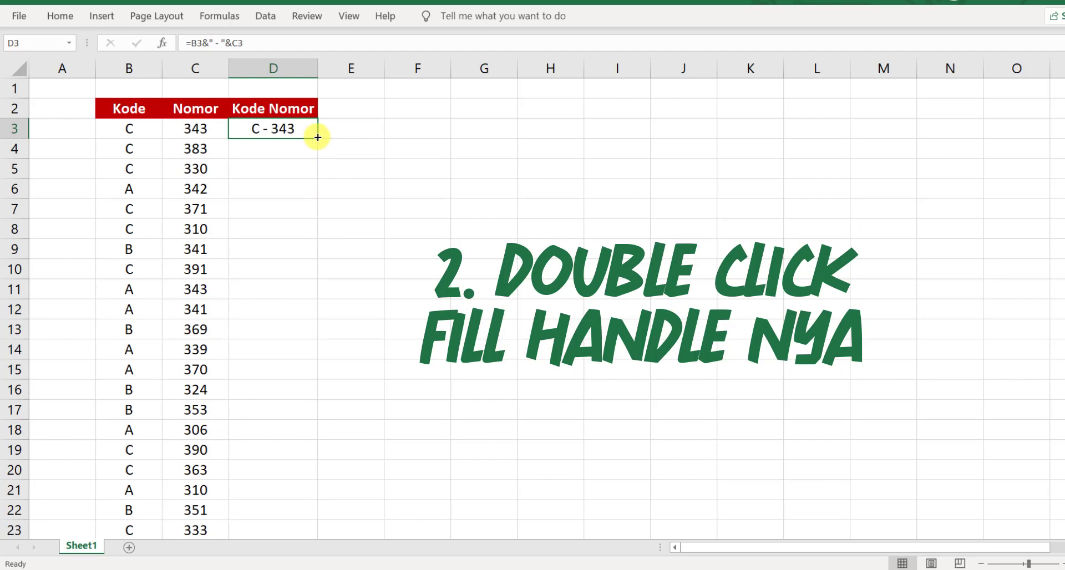
double_click(317, 137)
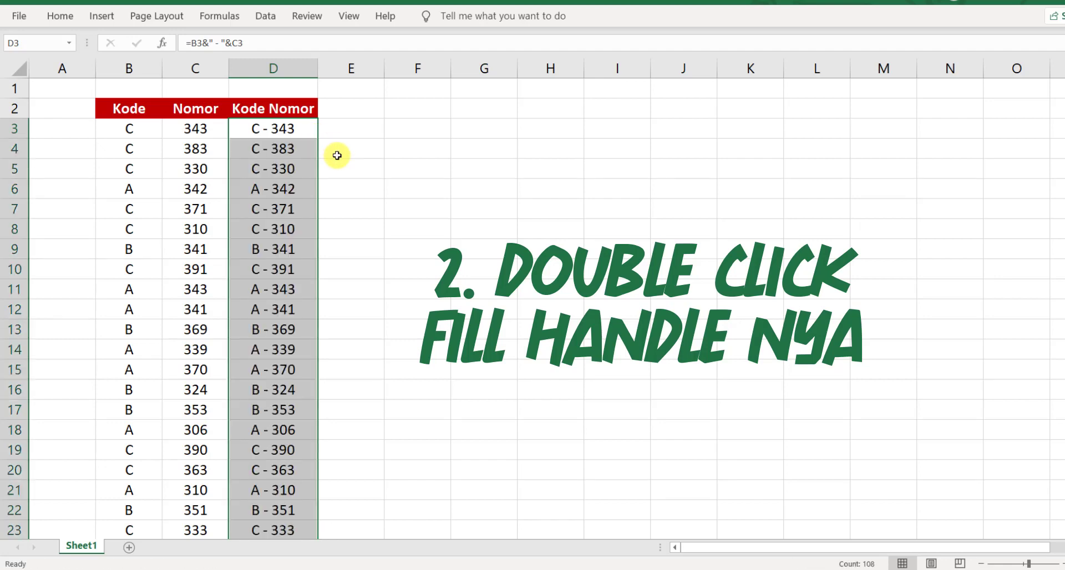
scroll(337, 156, down, 7)
scroll(337, 155, down, 7)
scroll(337, 156, down, 7)
scroll(337, 155, down, 8)
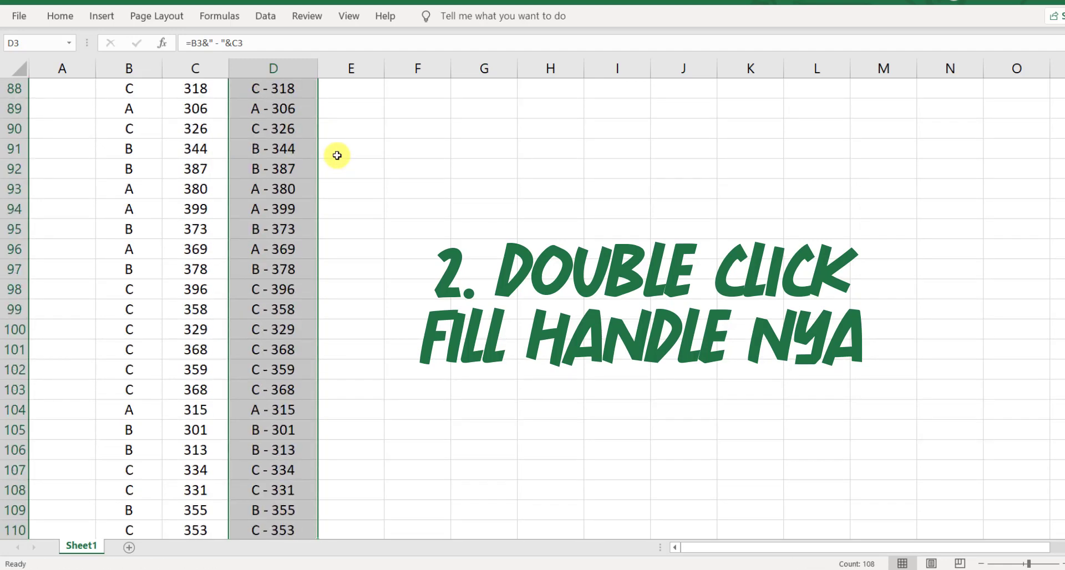
scroll(337, 156, down, 9)
Check the auto-filled last rows and return to the top of the sheet.
scroll(338, 155, up, 6)
drag(210, 351, 210, 329)
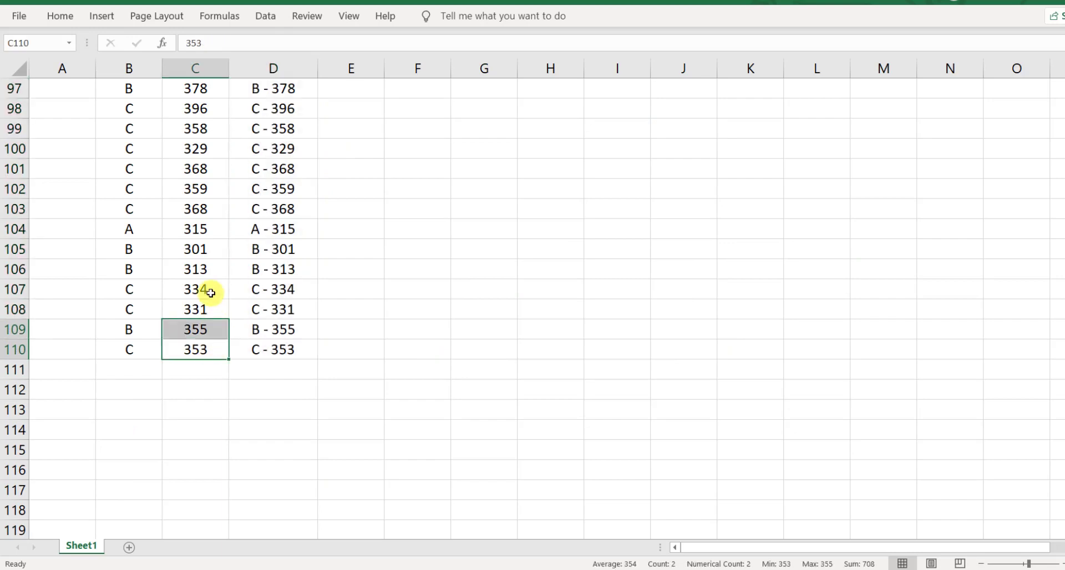
drag(211, 293, 211, 149)
scroll(285, 214, up, 11)
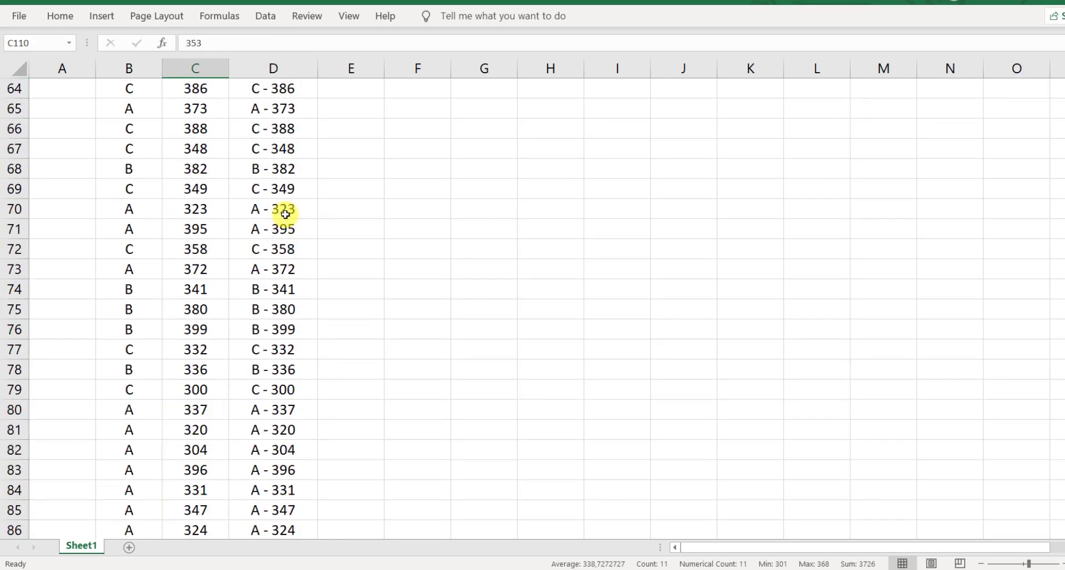
scroll(285, 214, up, 6)
scroll(285, 214, up, 11)
scroll(285, 214, up, 5)
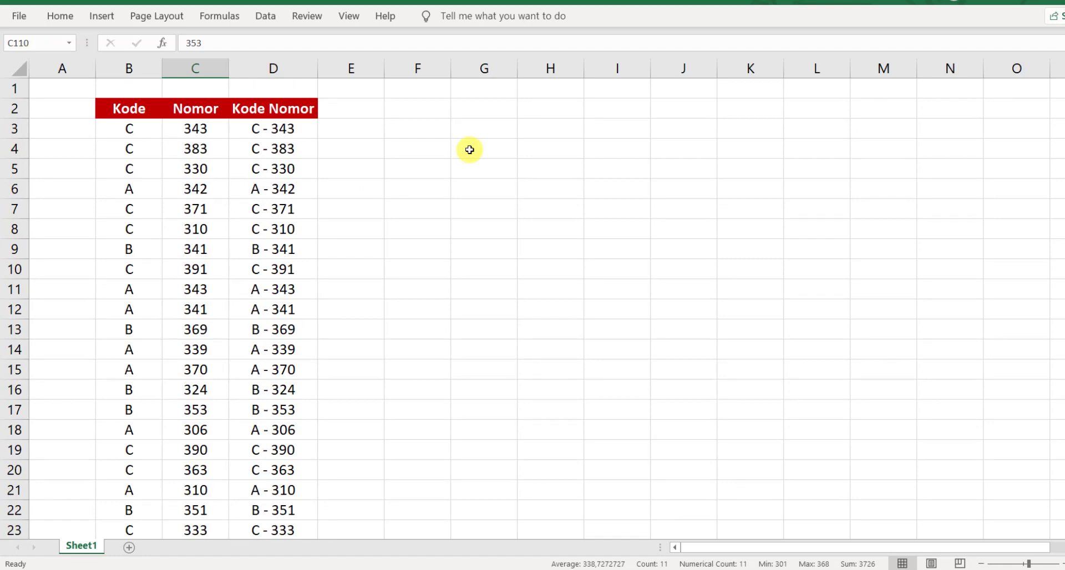
scroll(469, 150, up, 1)
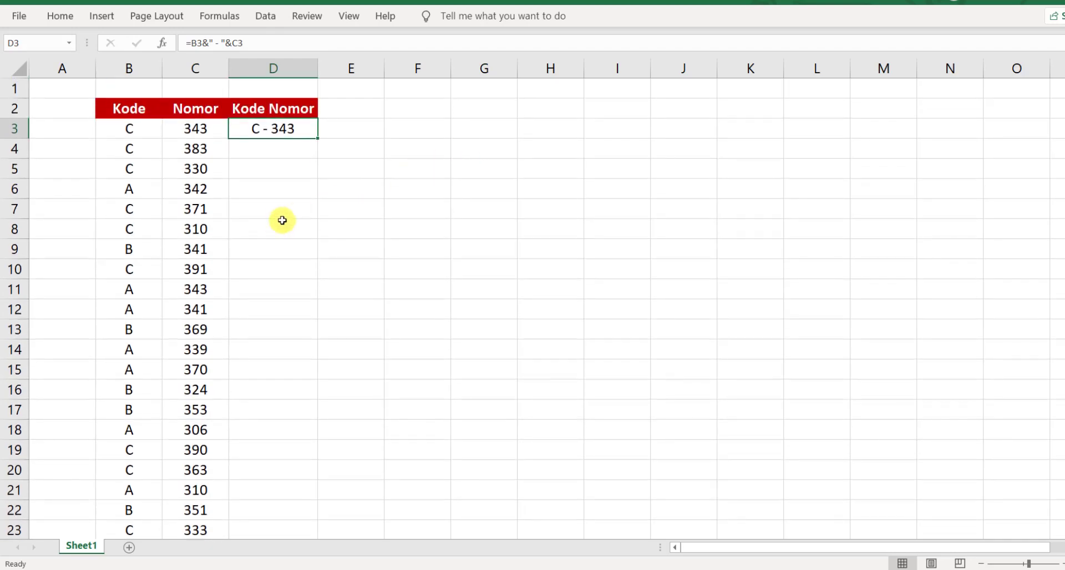
Select the whole Kode, Nomor and Kode Nomor data range B2:D110 with Ctrl+A.
click(151, 136)
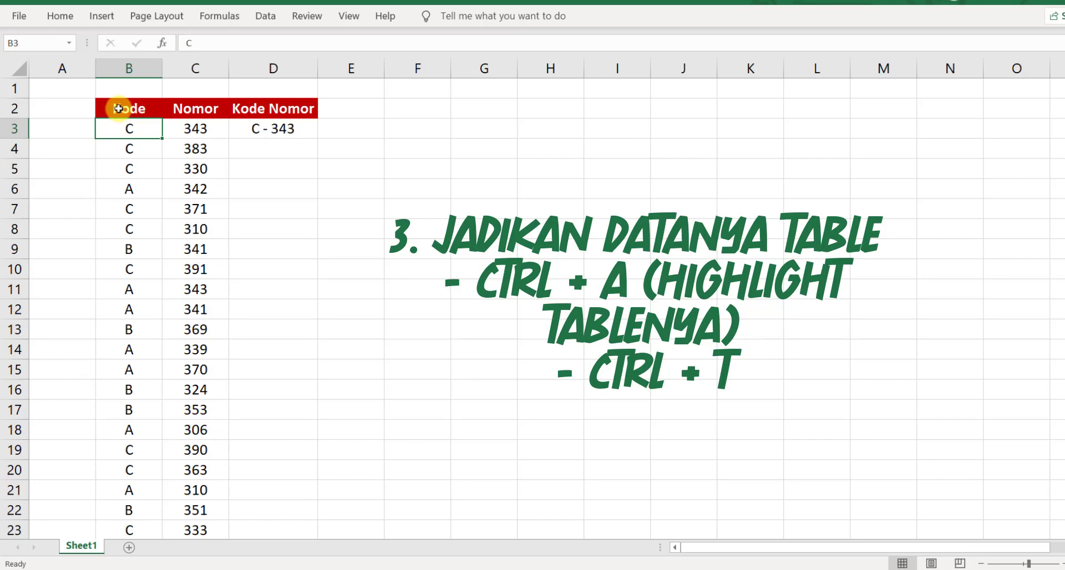
drag(118, 108, 277, 499)
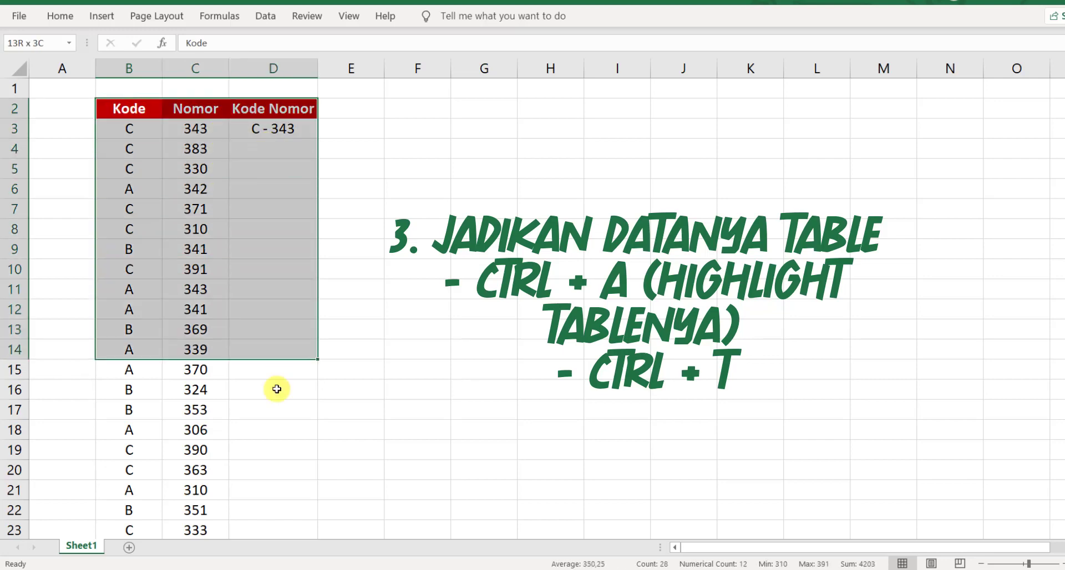
click(176, 230)
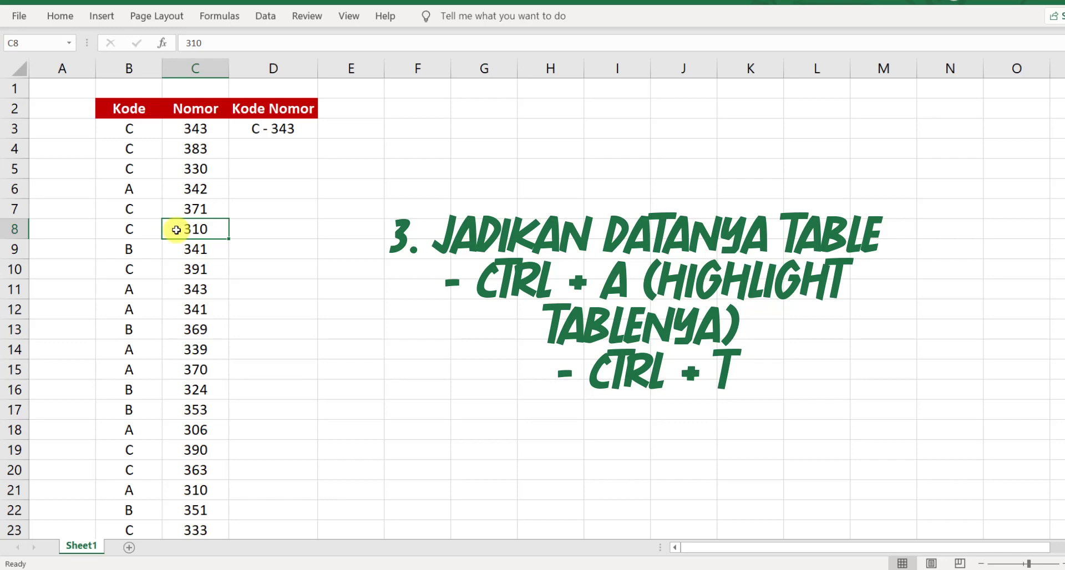
key(ctrl+a)
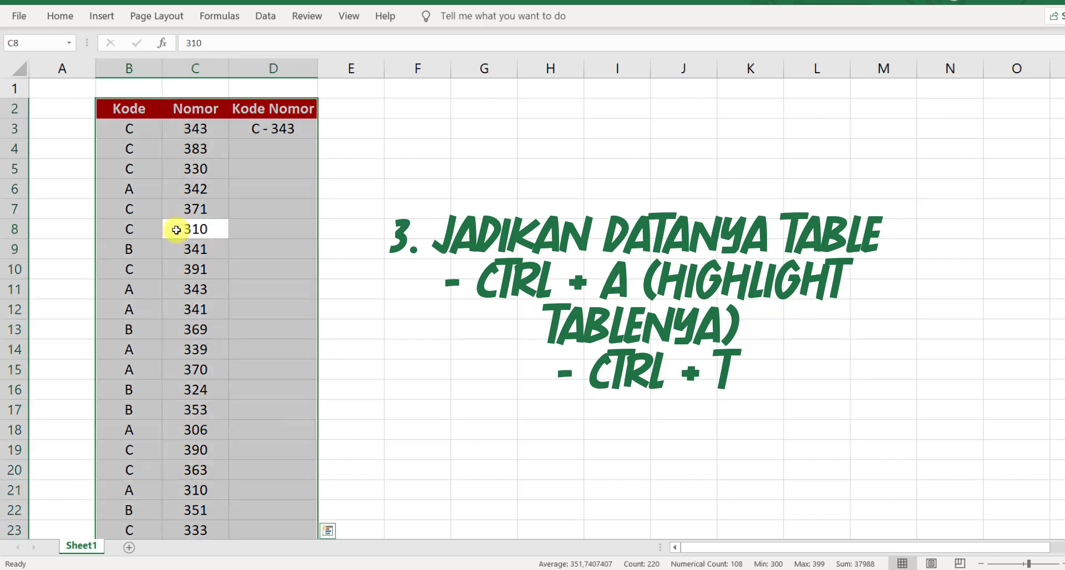
scroll(254, 227, down, 6)
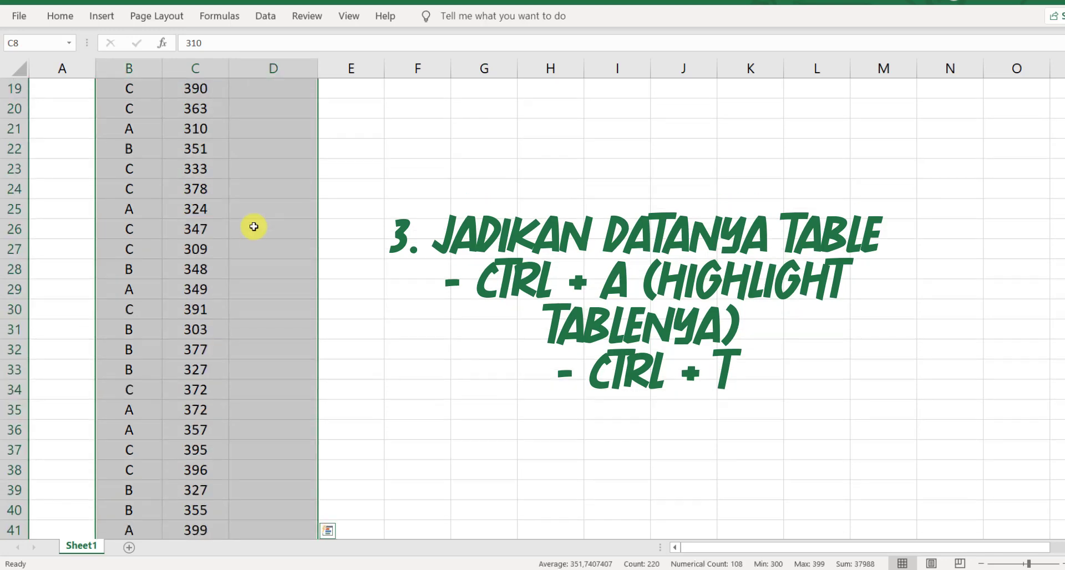
scroll(254, 227, down, 9)
scroll(254, 226, down, 10)
scroll(254, 227, down, 8)
scroll(254, 227, down, 1)
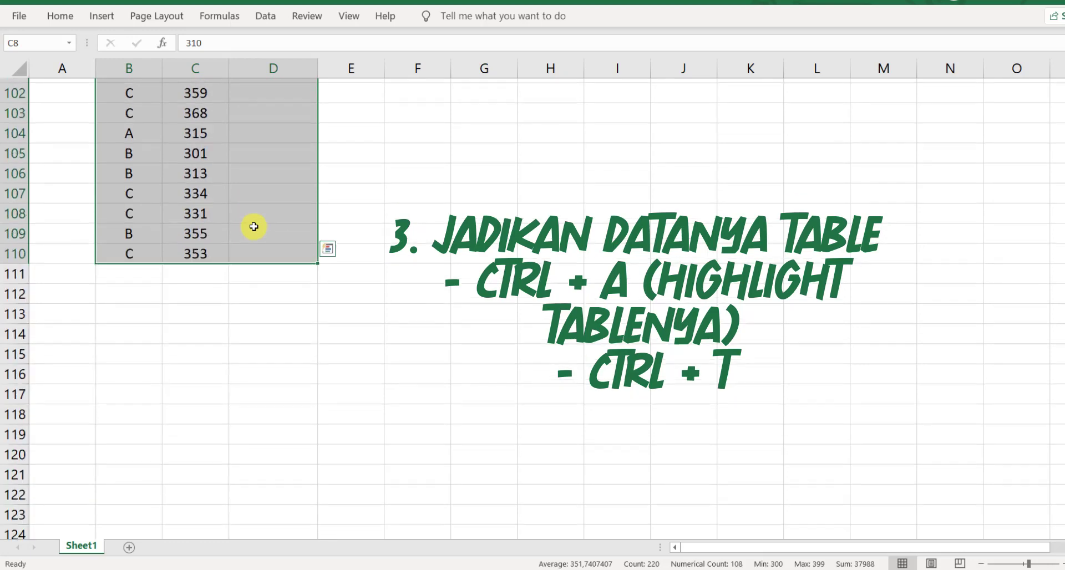
scroll(254, 227, up, 1)
scroll(254, 227, up, 2)
scroll(254, 227, up, 2)
scroll(254, 227, up, 20)
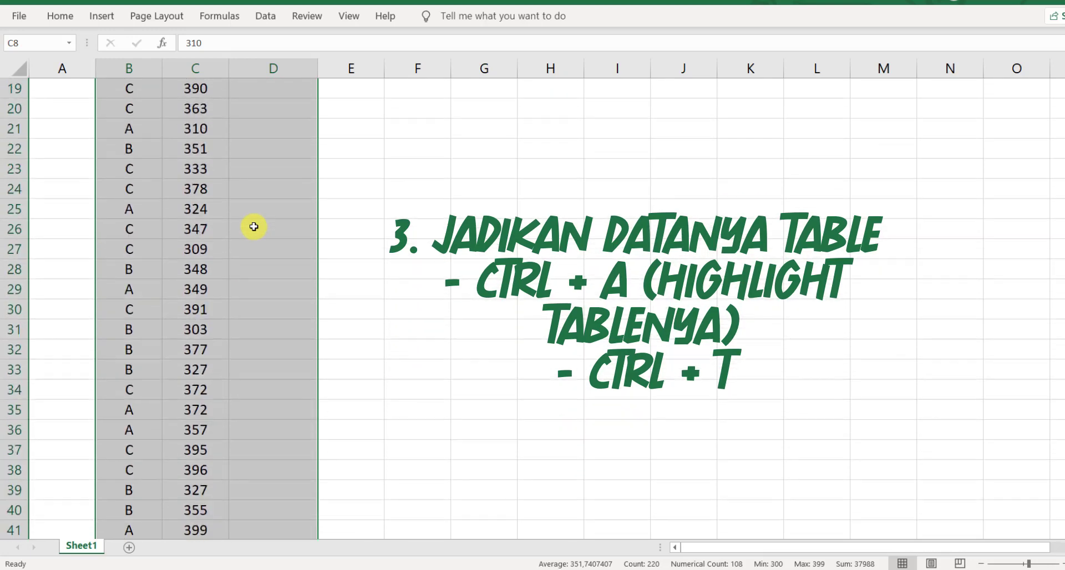
scroll(254, 227, up, 6)
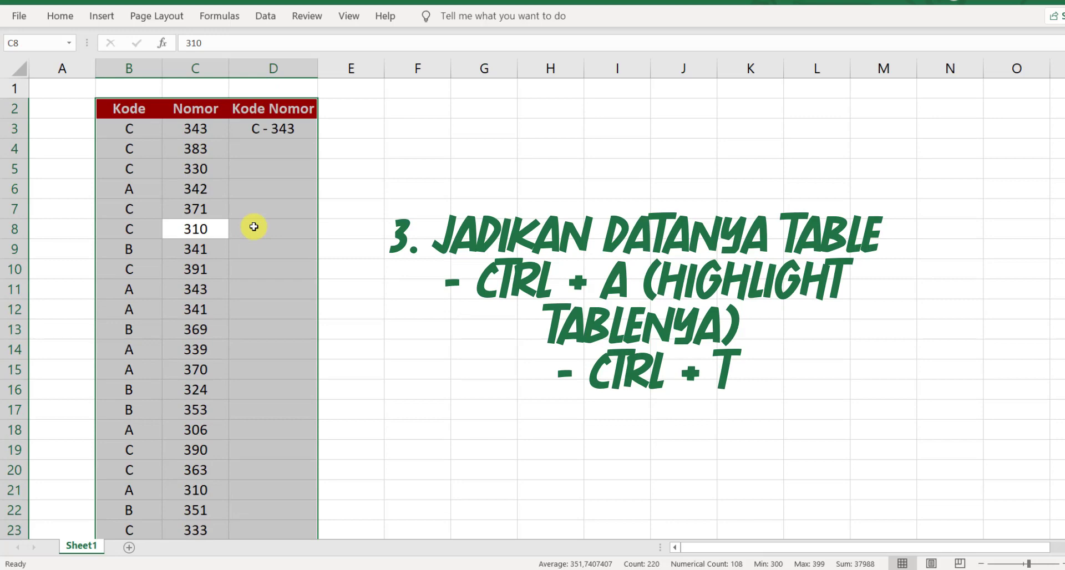
Convert the selected range into a table with headers.
key(ctrl+t)
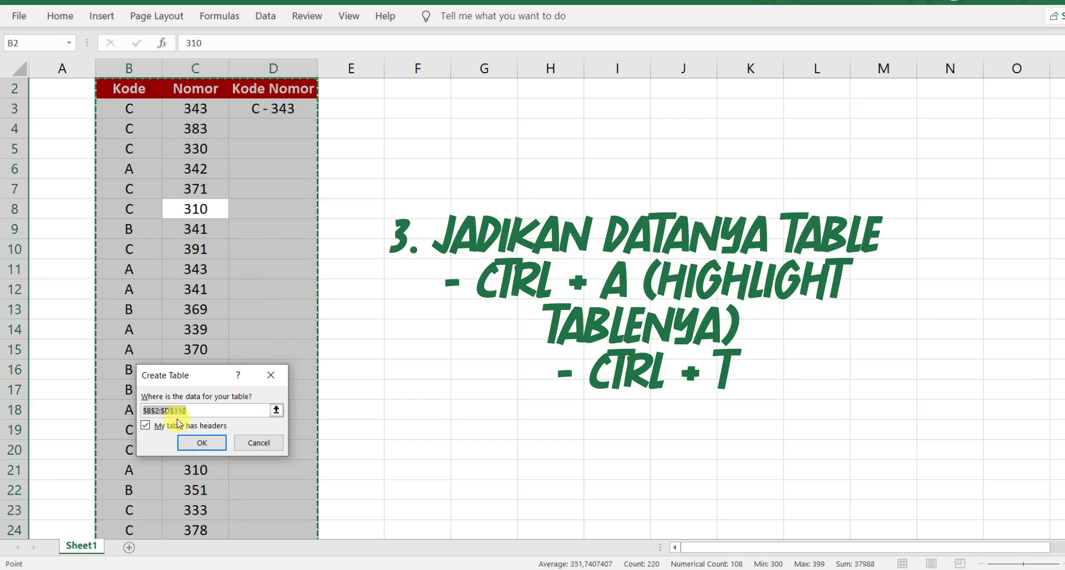
click(201, 443)
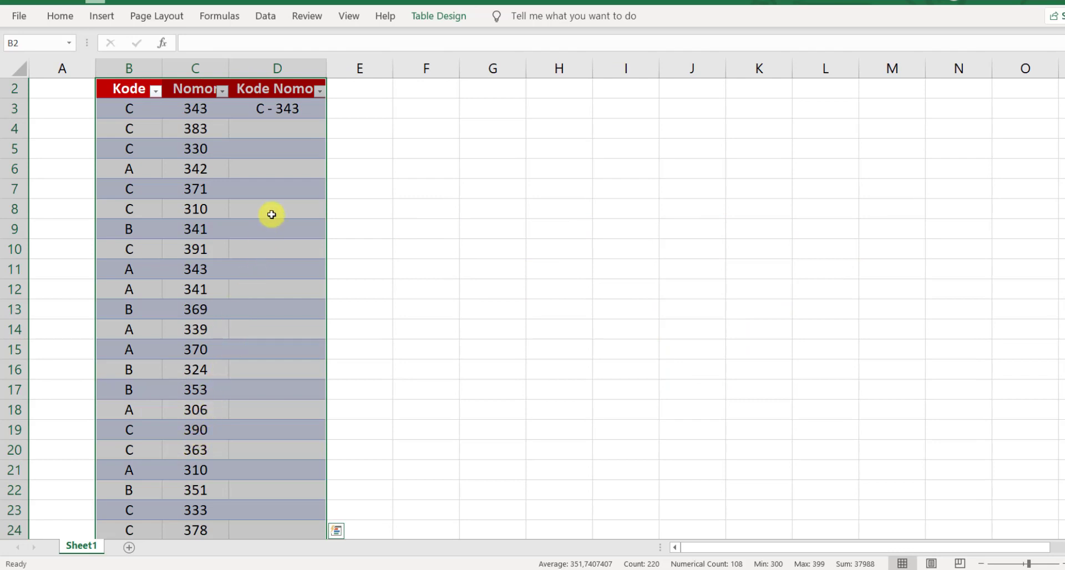
scroll(271, 215, up, 1)
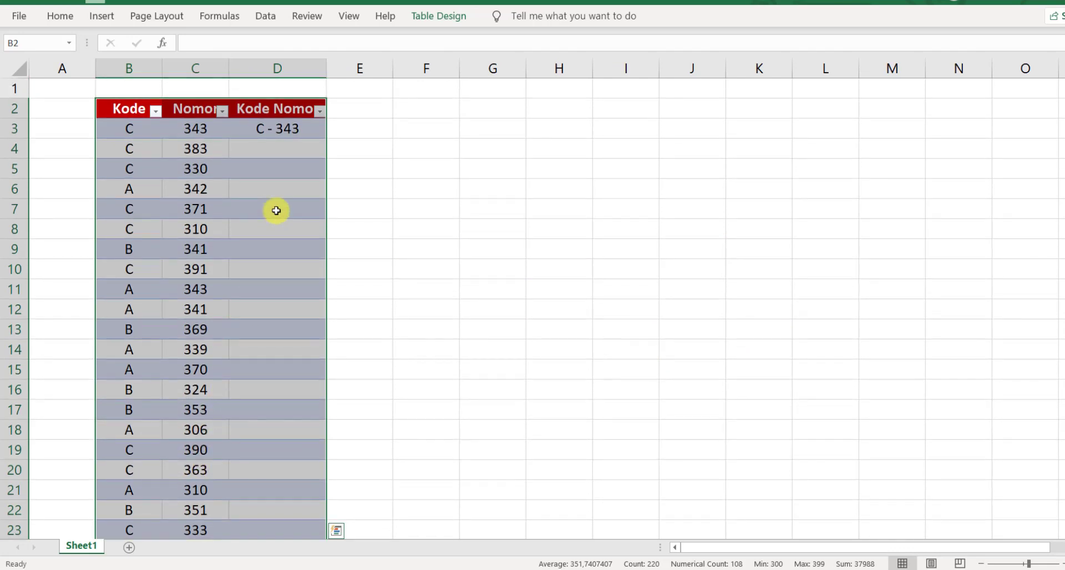
click(359, 133)
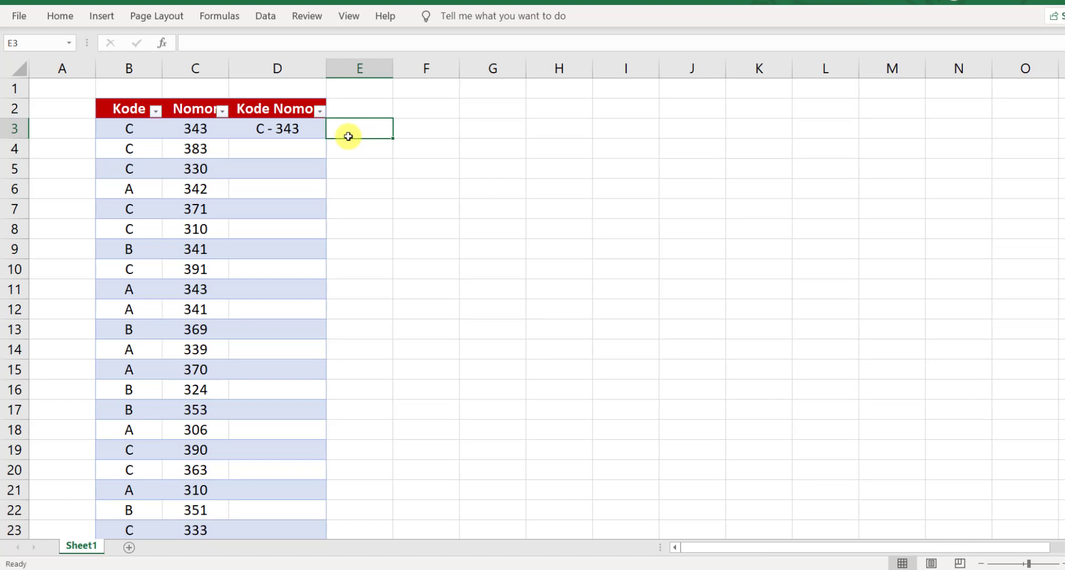
click(299, 132)
key(Delete)
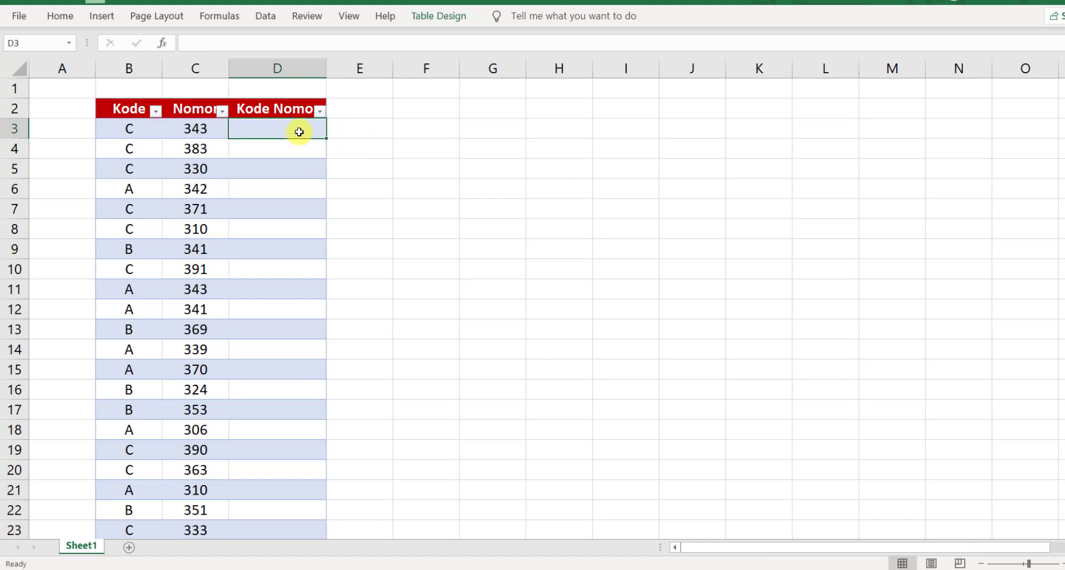
text(=)
key(Left)
key(Left)
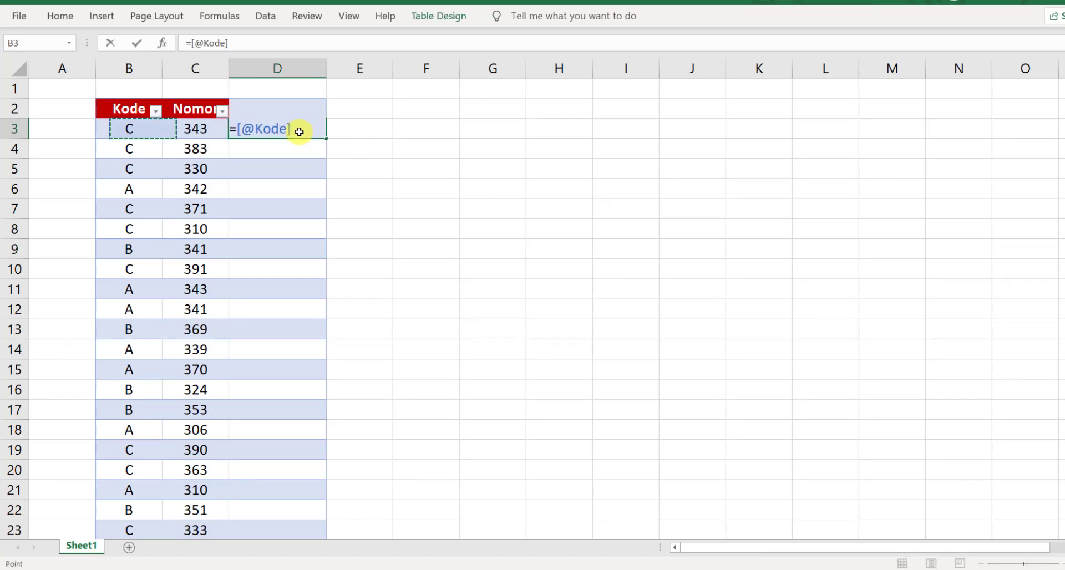
text(&)
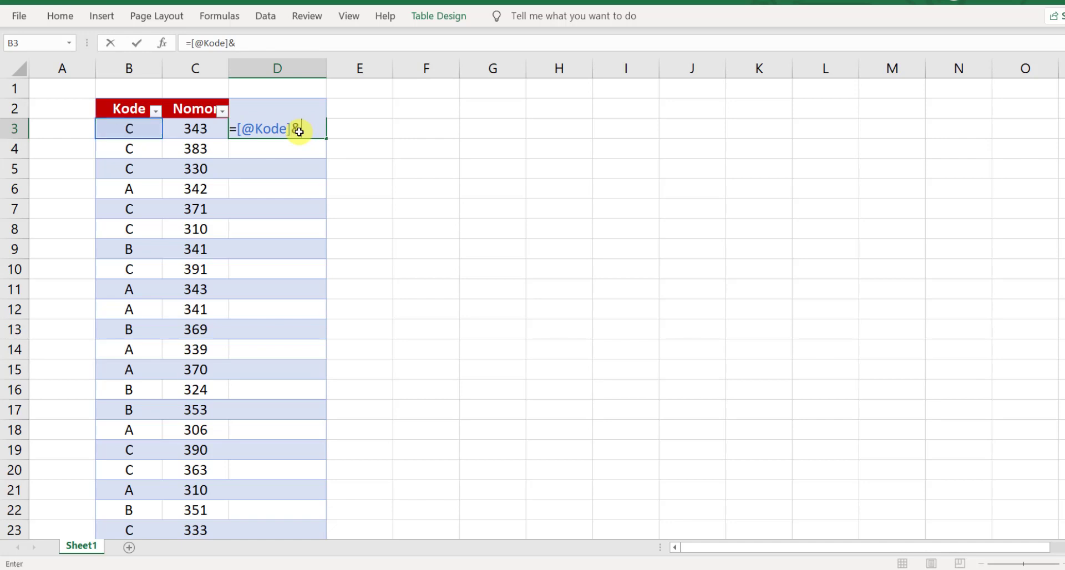
text(" )
text(- ")
text(&[@Nomor])
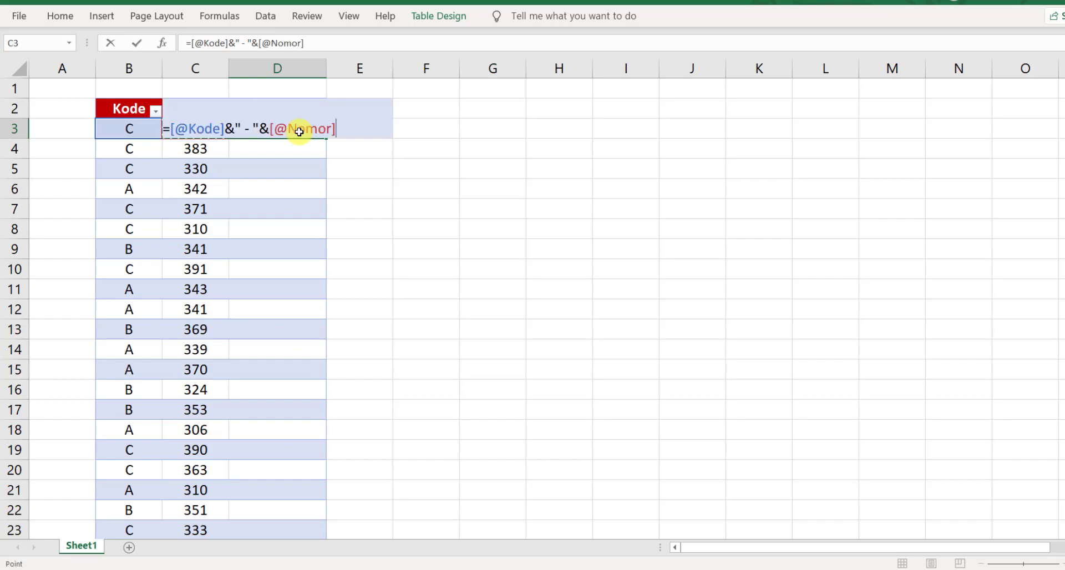
key(Return)
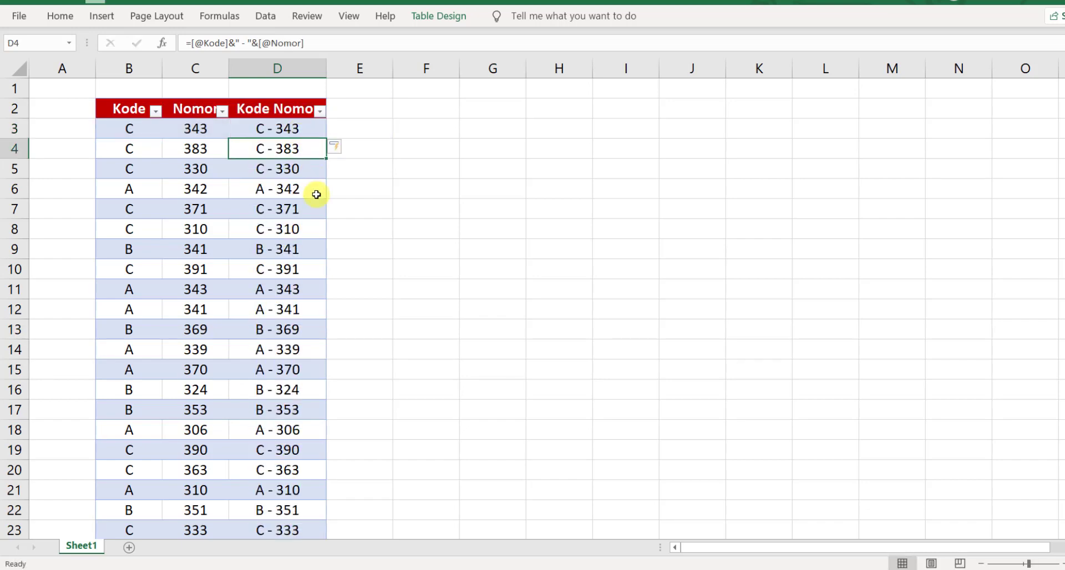
Check the filled column down to row 110, then undo the automatic fill.
scroll(312, 323, down, 12)
scroll(312, 323, down, 6)
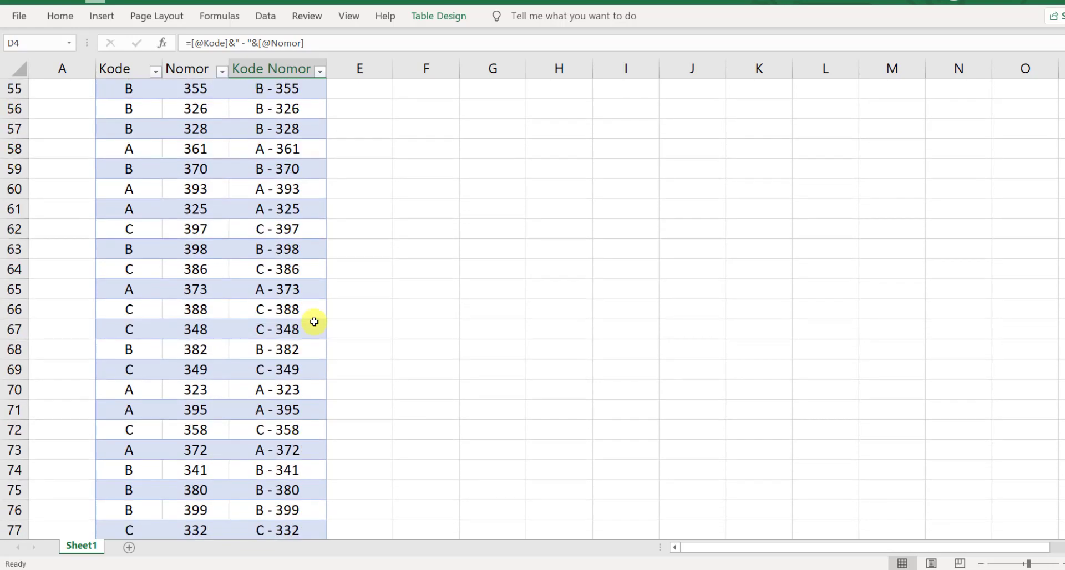
scroll(314, 321, down, 5)
scroll(314, 322, down, 5)
scroll(314, 322, down, 6)
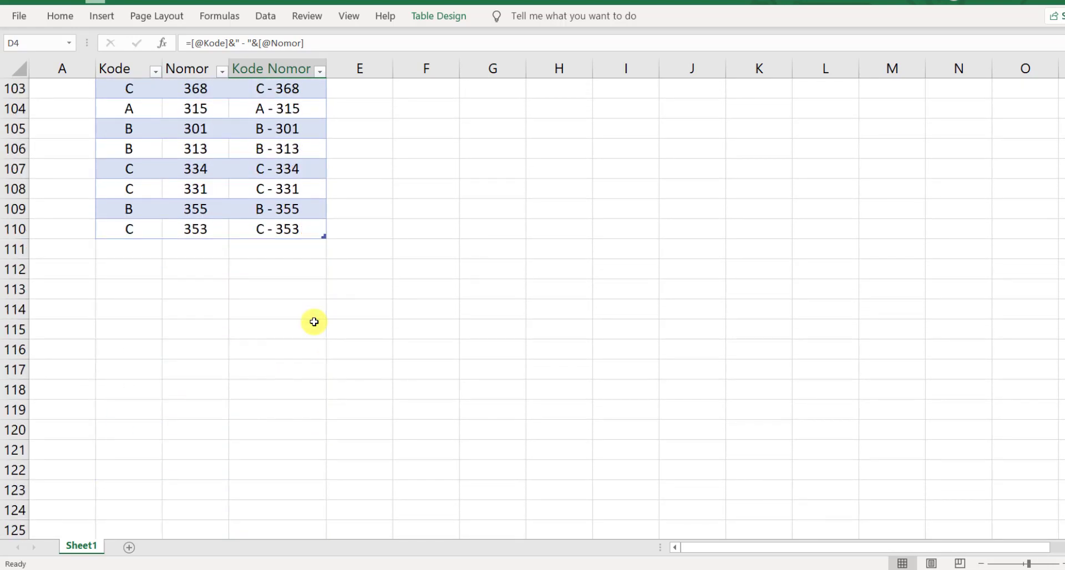
scroll(314, 322, up, 4)
scroll(314, 322, up, 9)
scroll(314, 322, up, 6)
scroll(314, 321, up, 1)
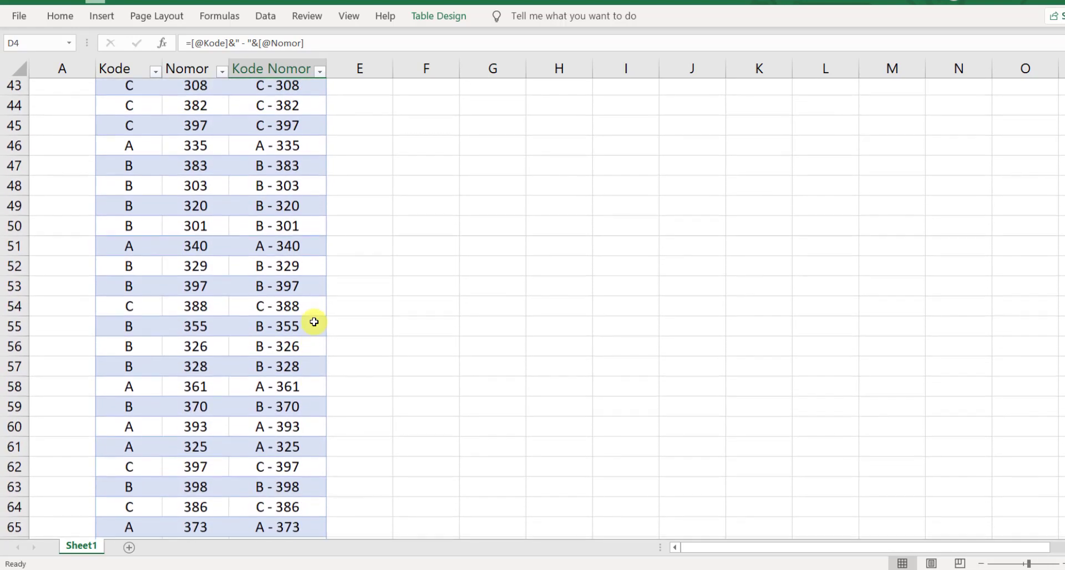
scroll(314, 321, up, 1)
scroll(321, 244, up, 13)
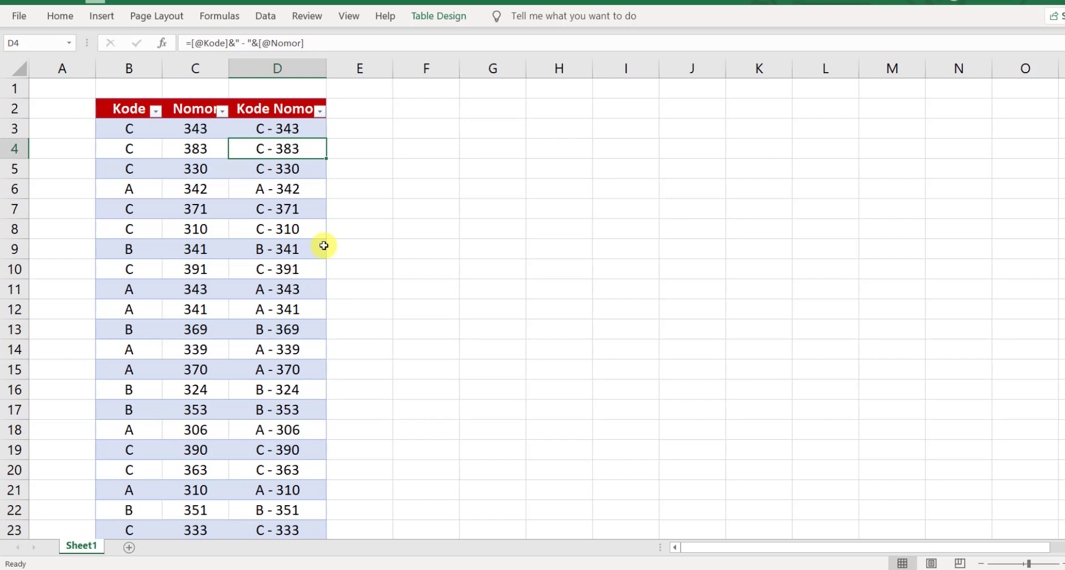
key(ctrl+z)
Undo the table formatting and inspect column D below D3's formula.
key(ctrl+z)
key(ctrl+z)
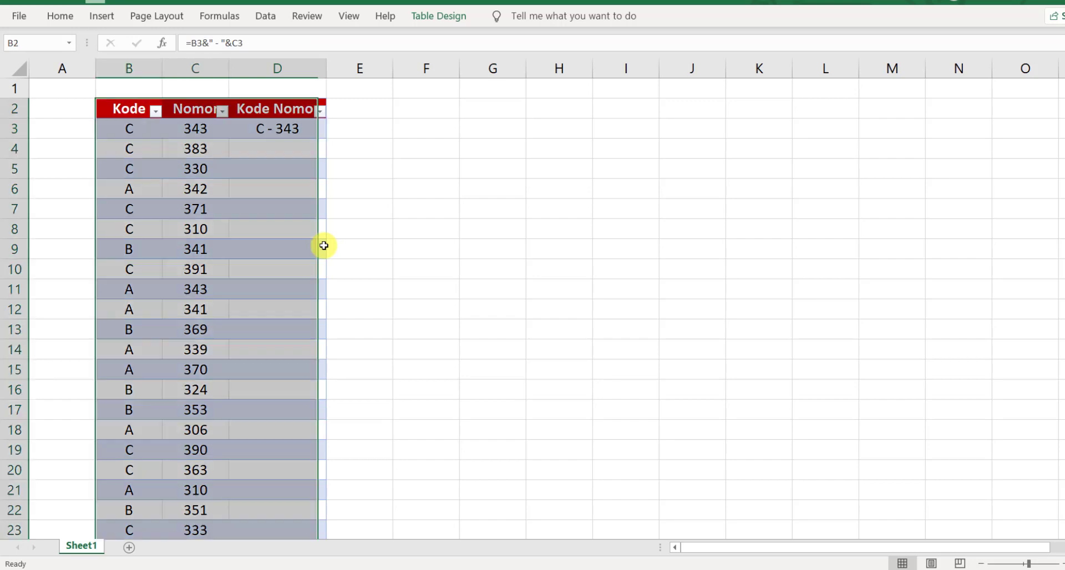
key(ctrl+z)
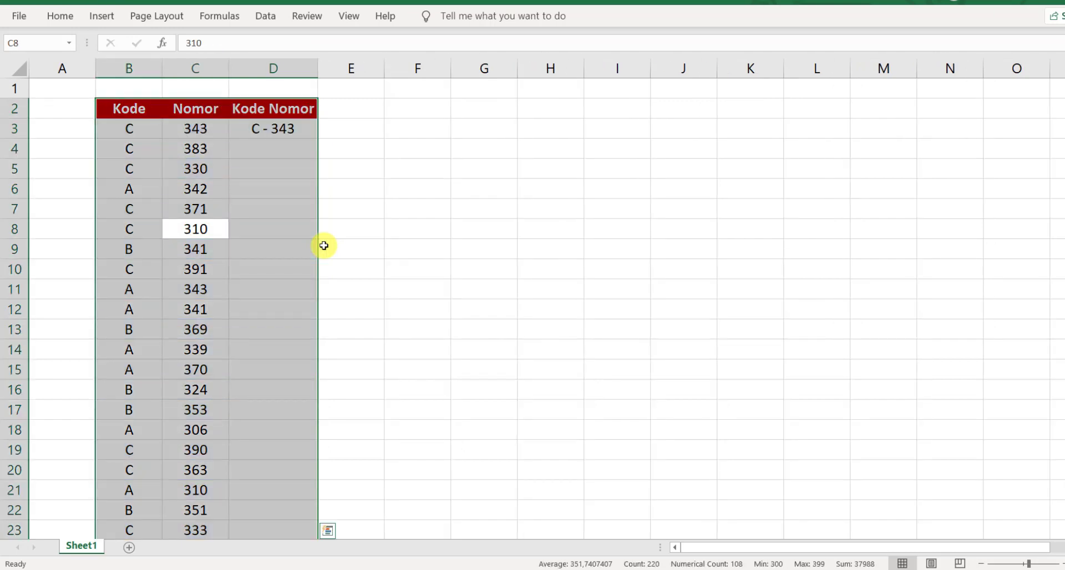
key(Up)
key(Up)
key(Up)
key(Up)
key(Up)
key(Right)
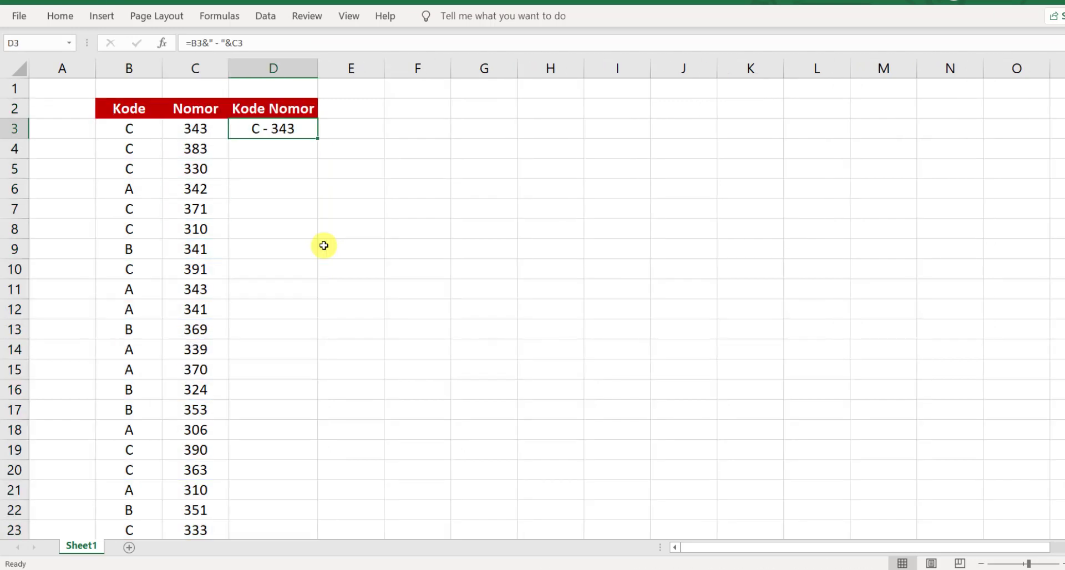
key(Down)
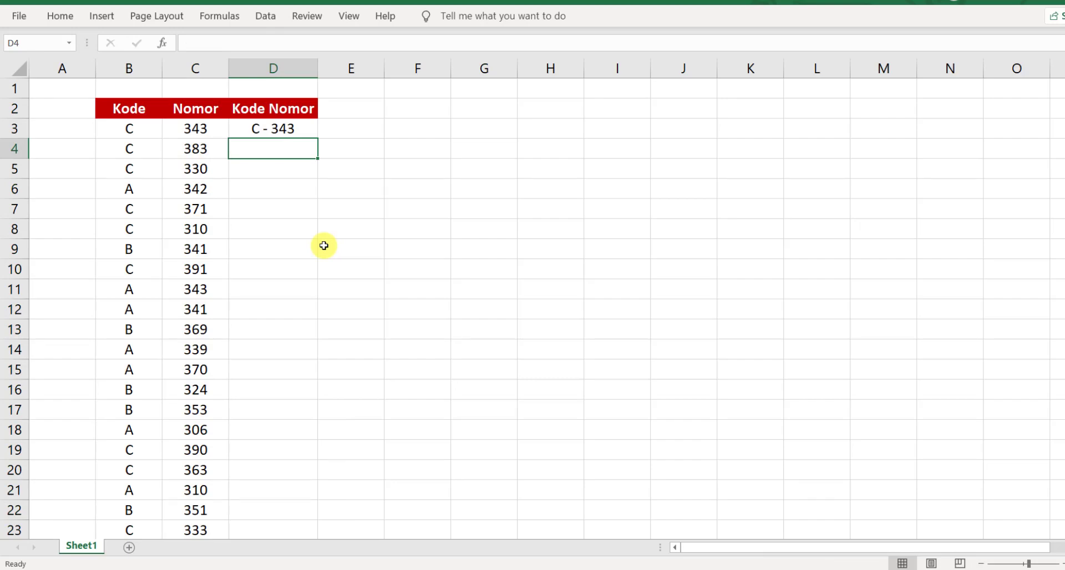
key(Up)
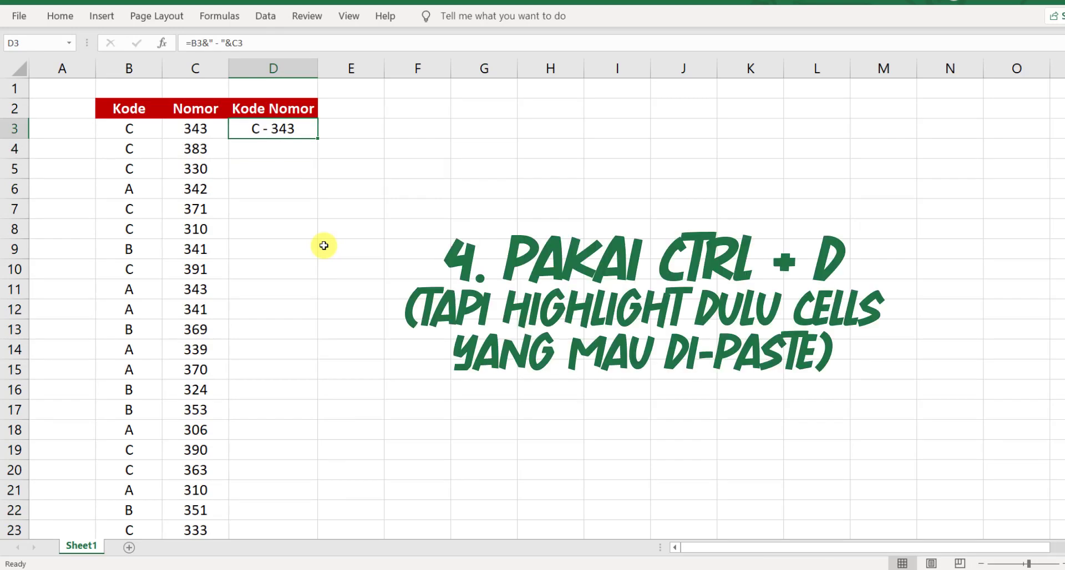
key(Down)
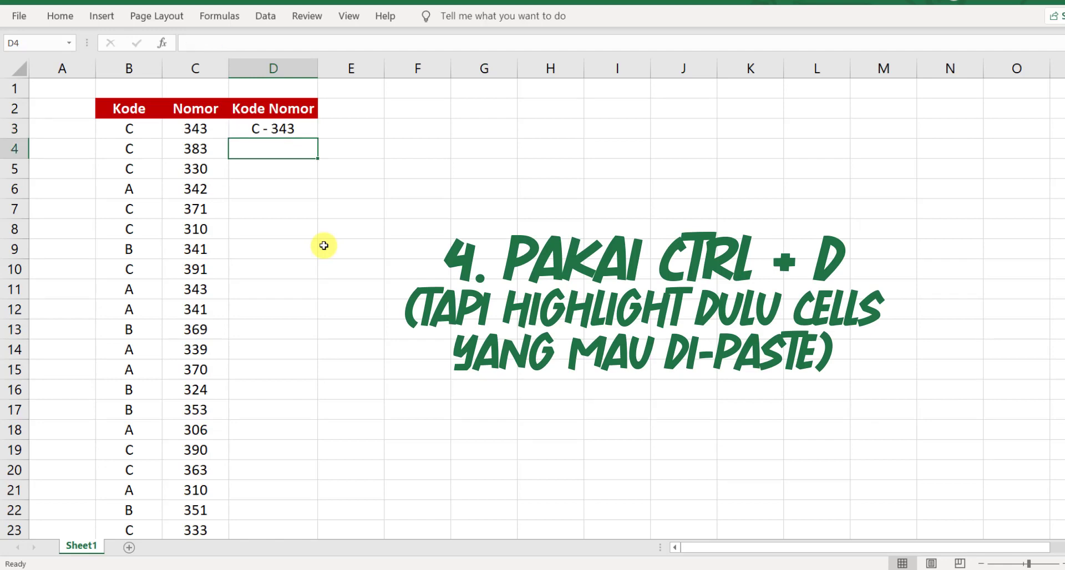
key(Down)
key(Down)
key(Down)
key(Down)
key(Down)
key(Down)
key(Down)
key(Down)
key(Down)
key(Down)
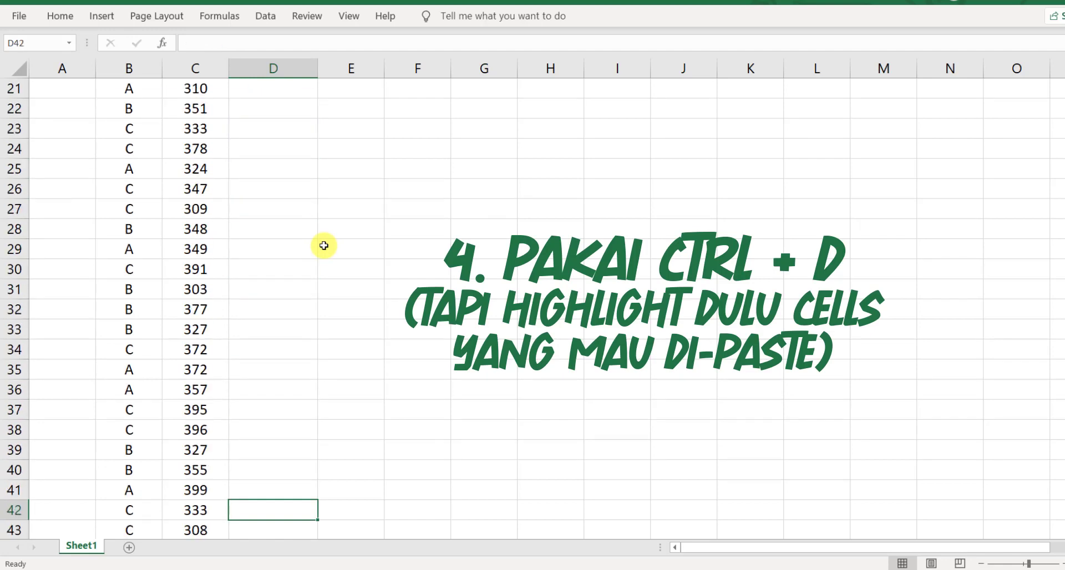
key(Down)
key(Down)
key(Down)
key(Down)
key(Down)
key(Down)
key(Down)
key(Down)
key(Down)
key(Down)
key(Down)
key(Down)
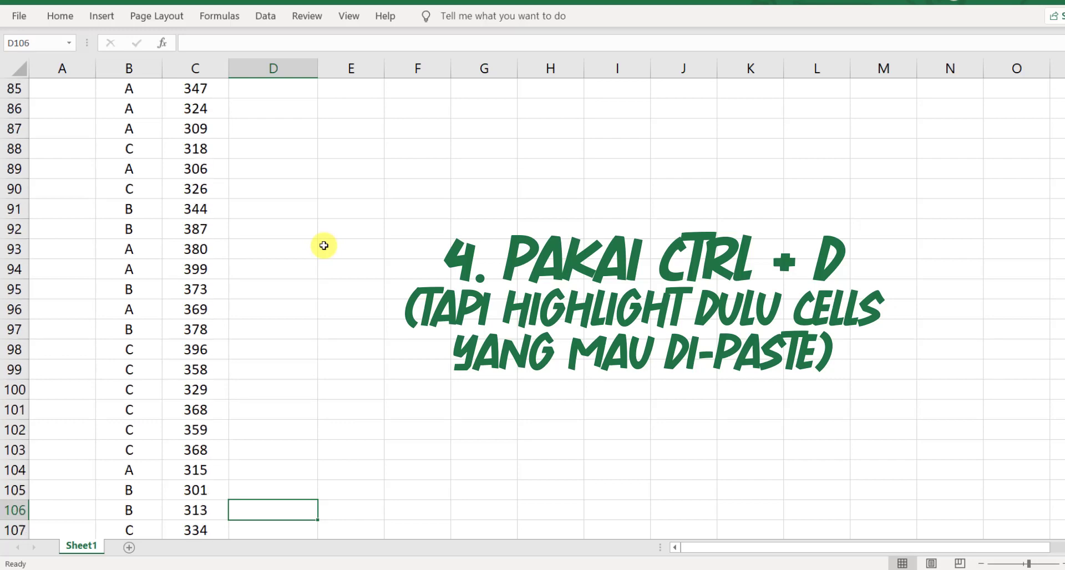
key(Down)
key(Down)
key(Down)
Select D3:D110 by jumping to row 110 via Nomor and using Ctrl+Shift+Up.
key(ctrl+Up)
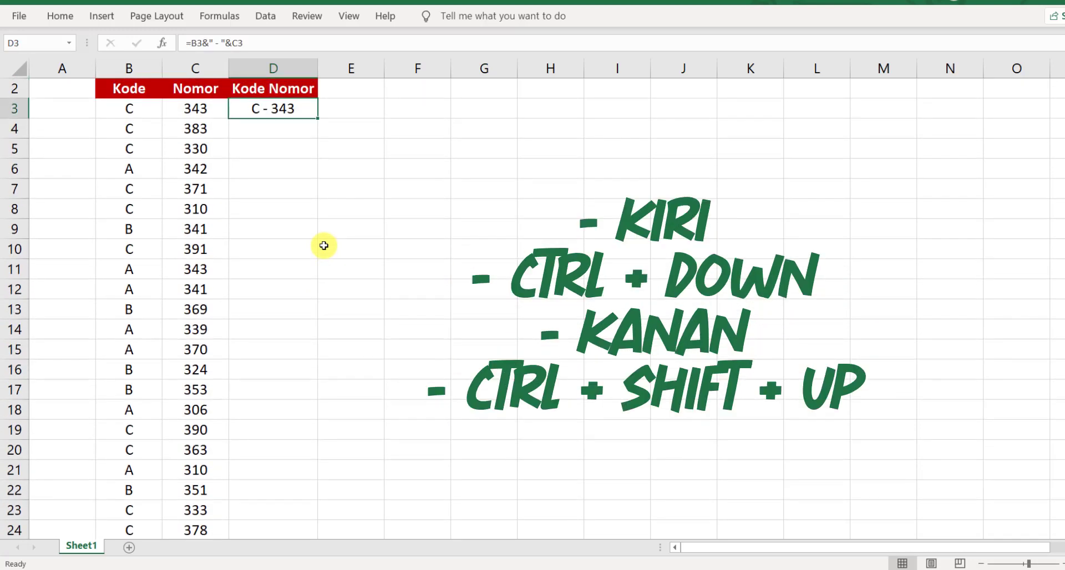
key(Left)
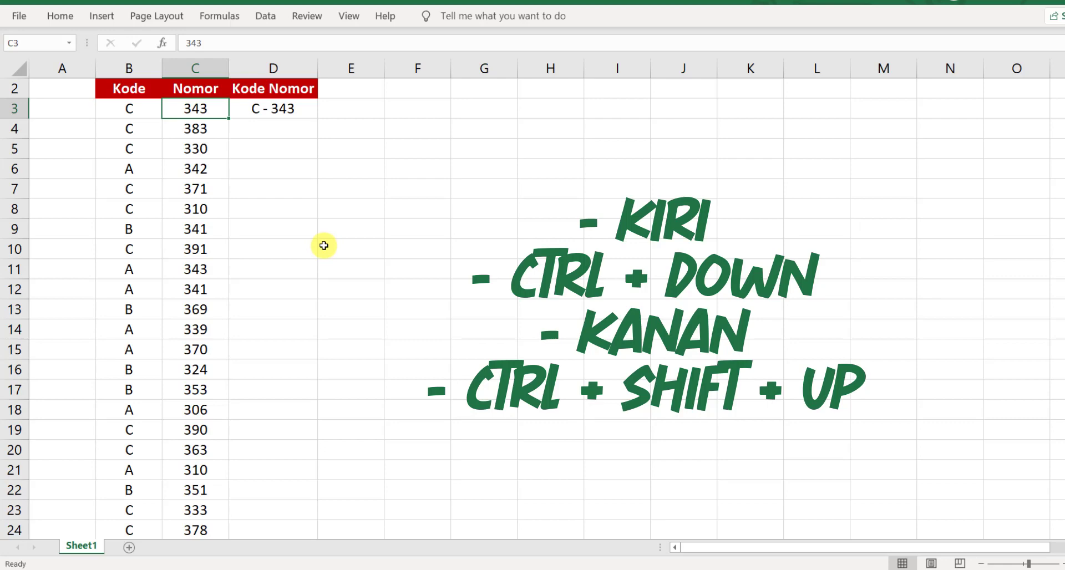
key(ctrl+Down)
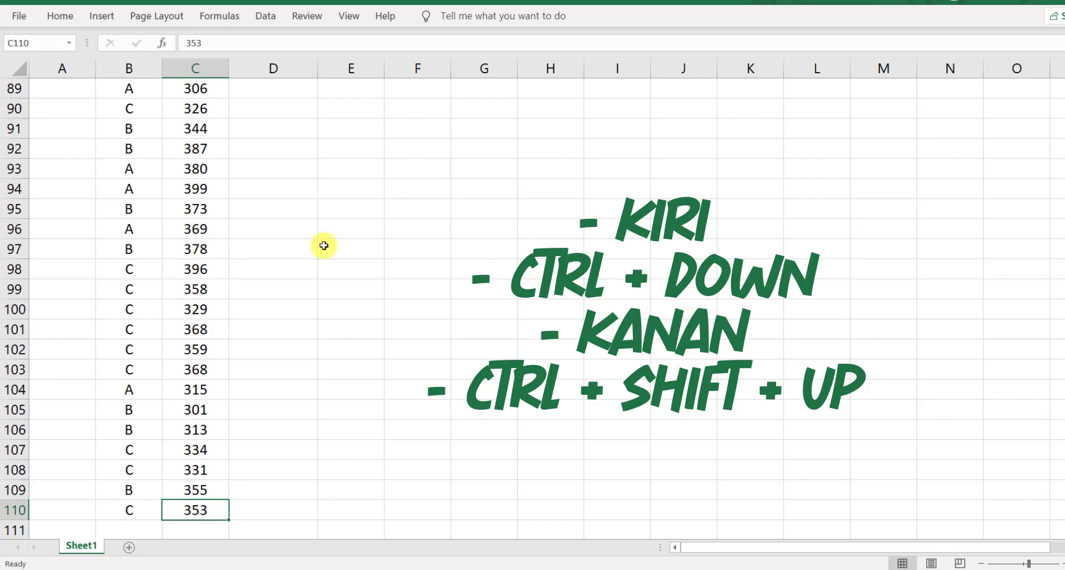
key(Right)
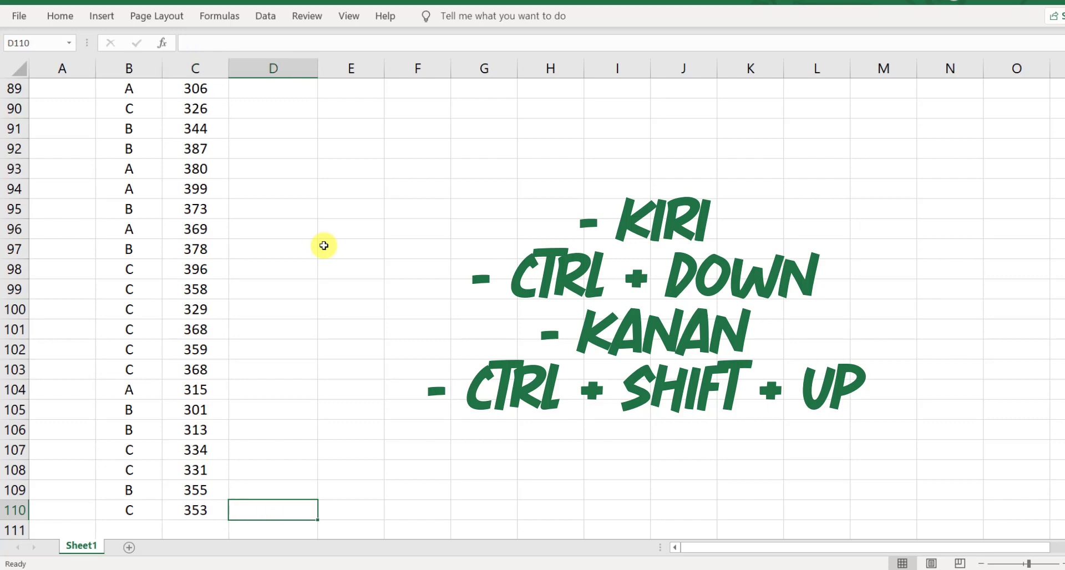
key(ctrl+shift+Up)
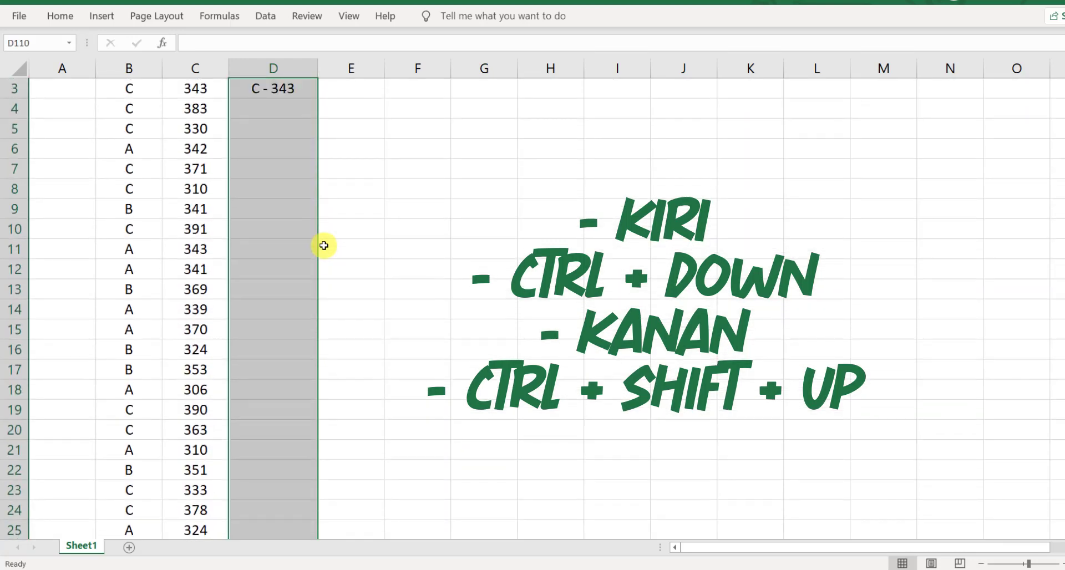
scroll(324, 246, up, 1)
scroll(324, 246, down, 7)
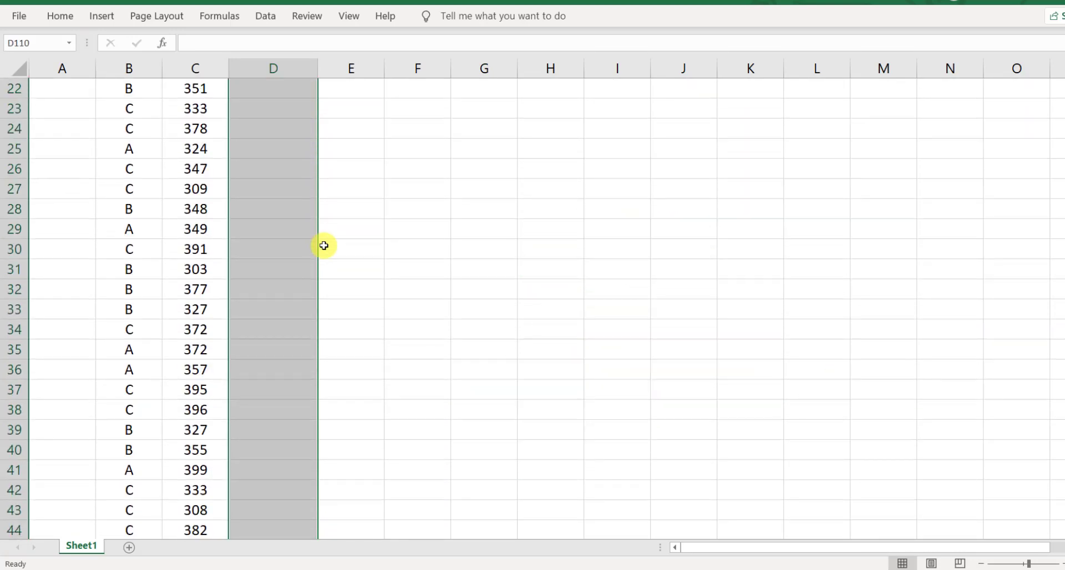
scroll(324, 246, down, 17)
scroll(324, 246, down, 8)
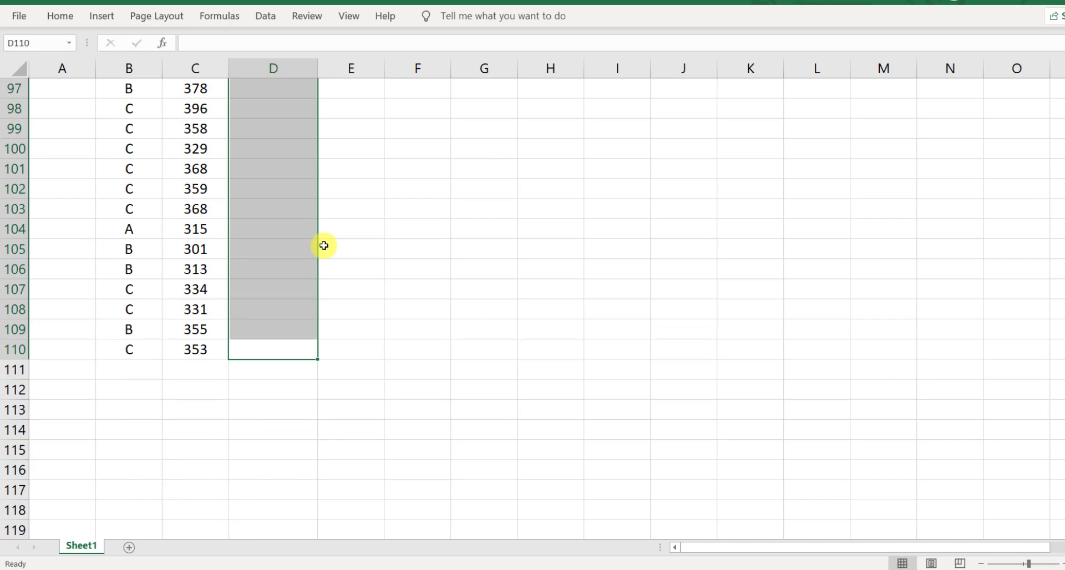
Reselect D3:D110 by clicking D110 and extending upward, then review the selection.
click(276, 351)
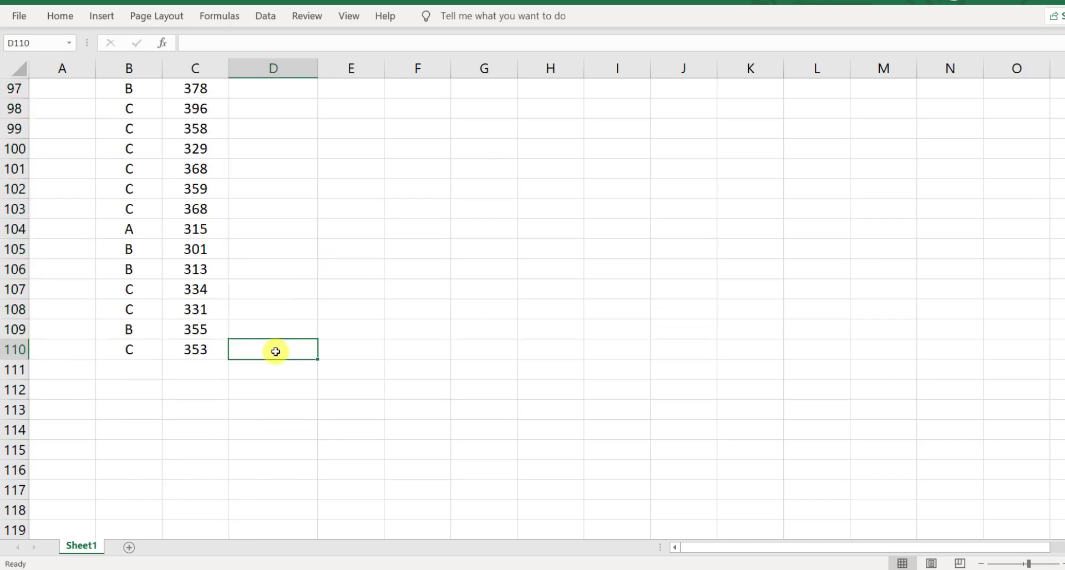
key(ctrl+shift+Up)
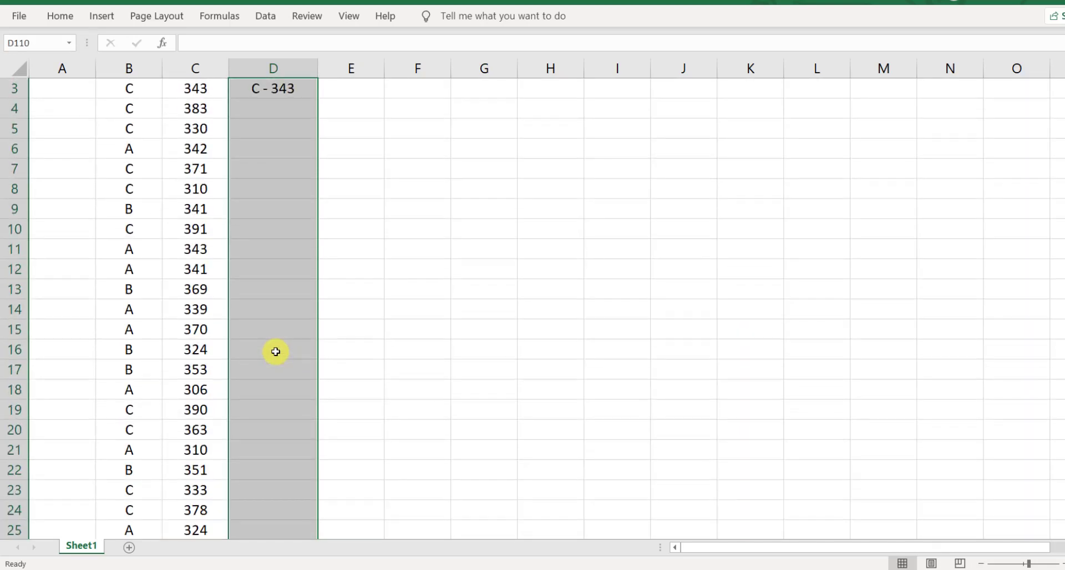
scroll(288, 483, down, 2)
scroll(288, 483, down, 11)
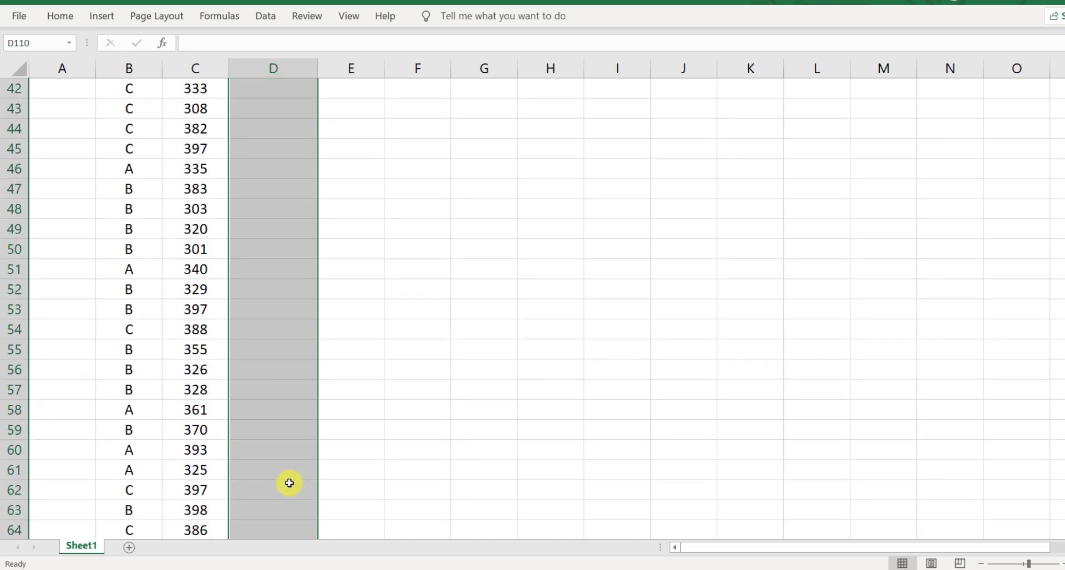
scroll(290, 483, down, 7)
scroll(288, 483, down, 11)
scroll(259, 235, down, 2)
scroll(259, 235, up, 7)
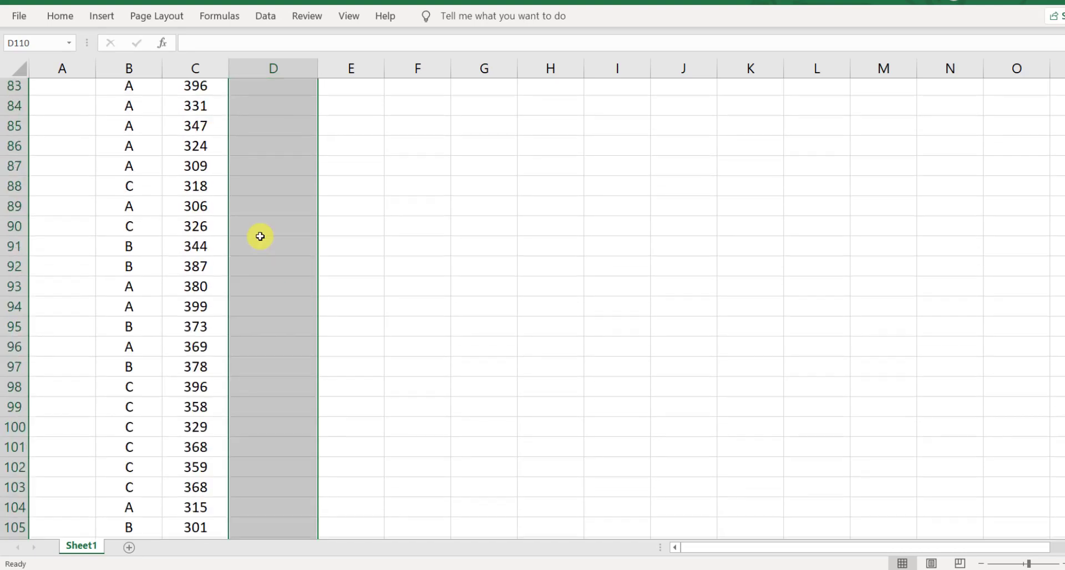
scroll(260, 236, up, 10)
scroll(260, 236, up, 11)
scroll(261, 236, up, 6)
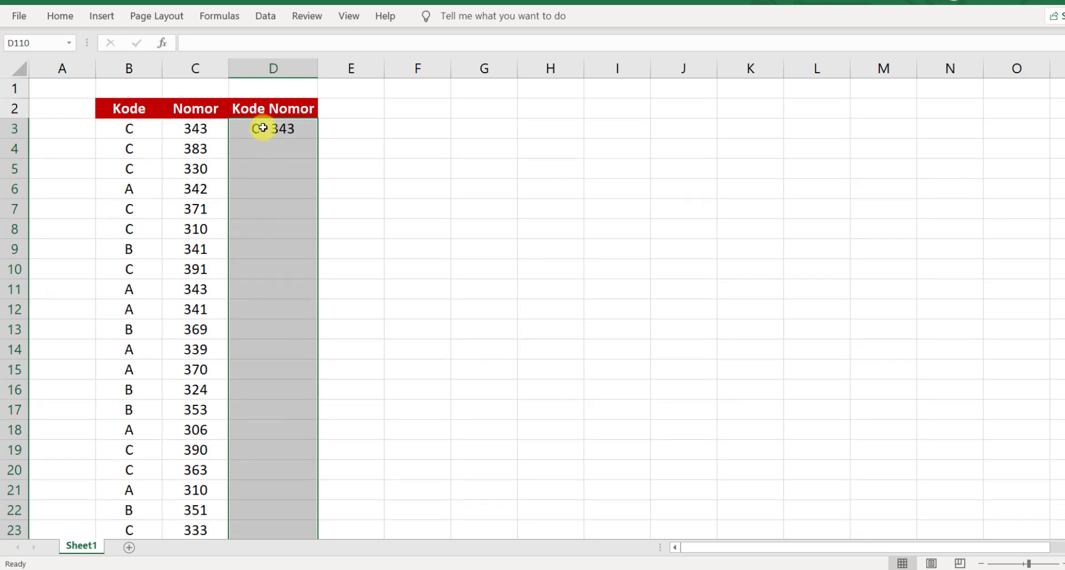
key(ctrl+d)
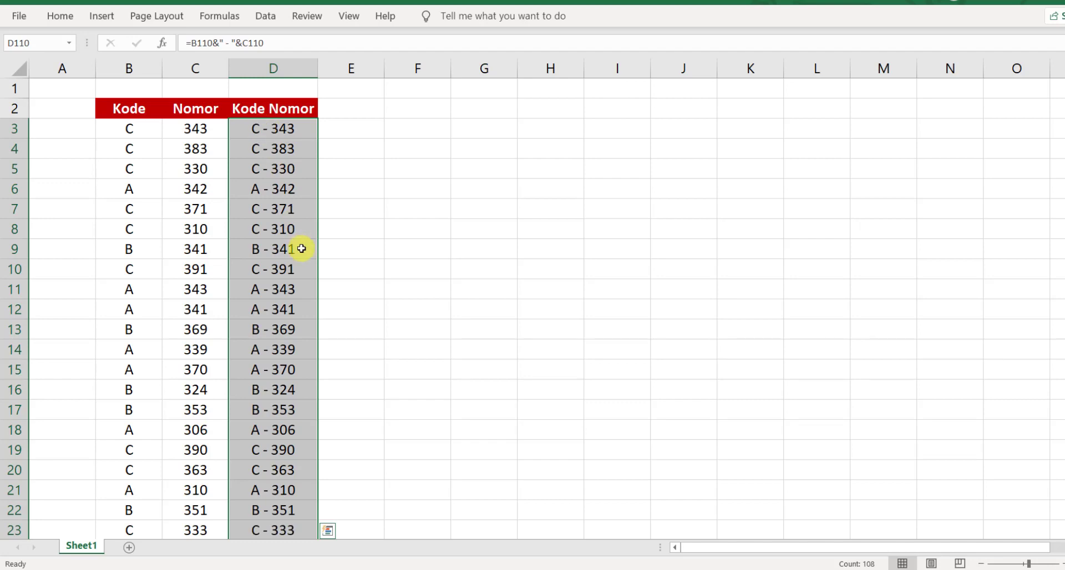
scroll(302, 249, down, 8)
scroll(302, 249, down, 9)
scroll(301, 249, down, 9)
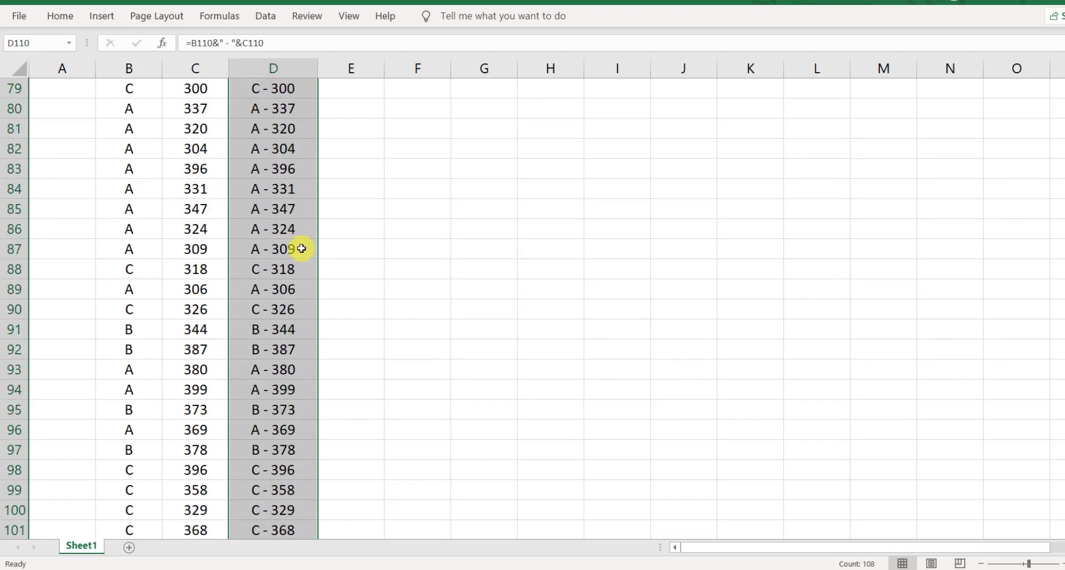
scroll(301, 249, down, 9)
scroll(301, 249, up, 2)
scroll(301, 249, up, 2)
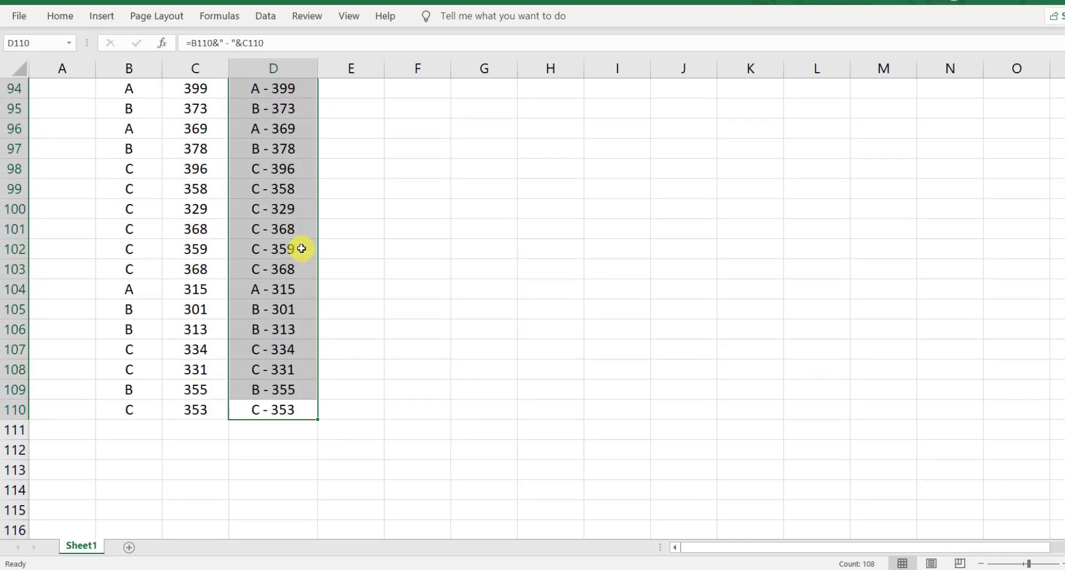
scroll(301, 248, up, 2)
scroll(301, 249, up, 19)
scroll(301, 248, up, 1)
scroll(301, 248, up, 6)
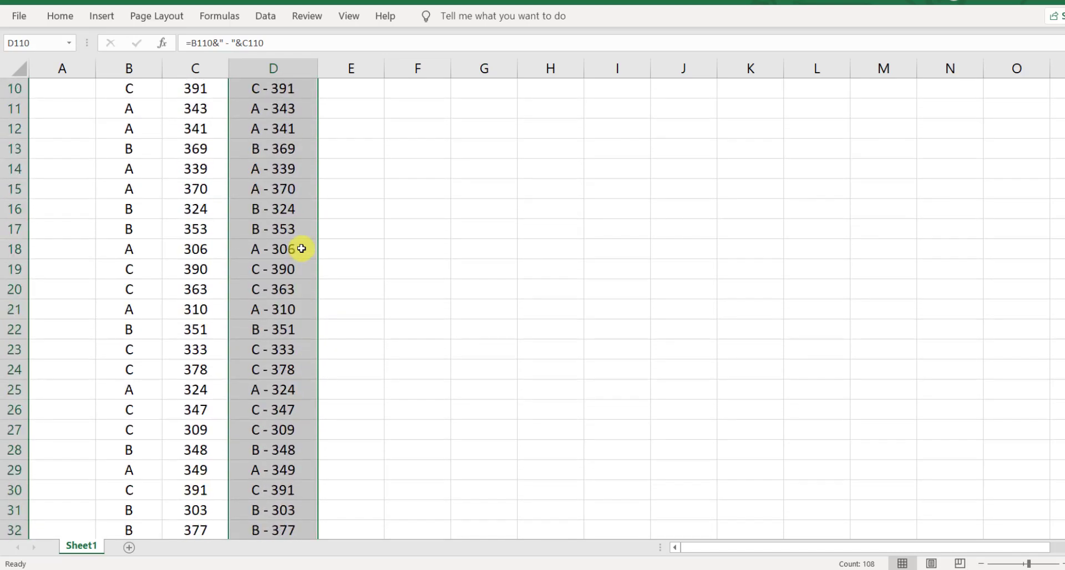
scroll(301, 248, up, 3)
key(Delete)
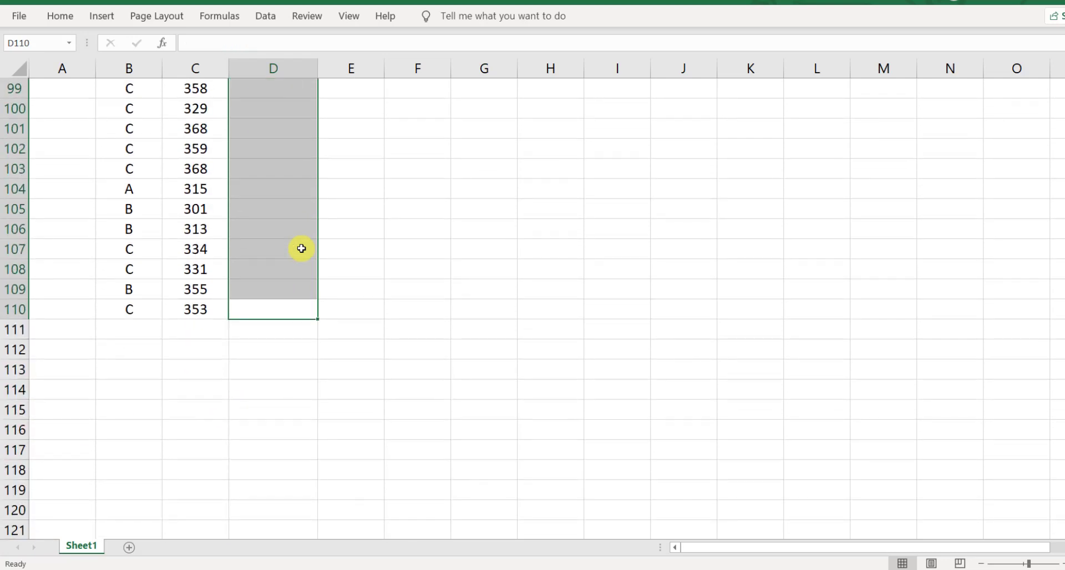
key(ctrl+z)
scroll(302, 249, up, 1)
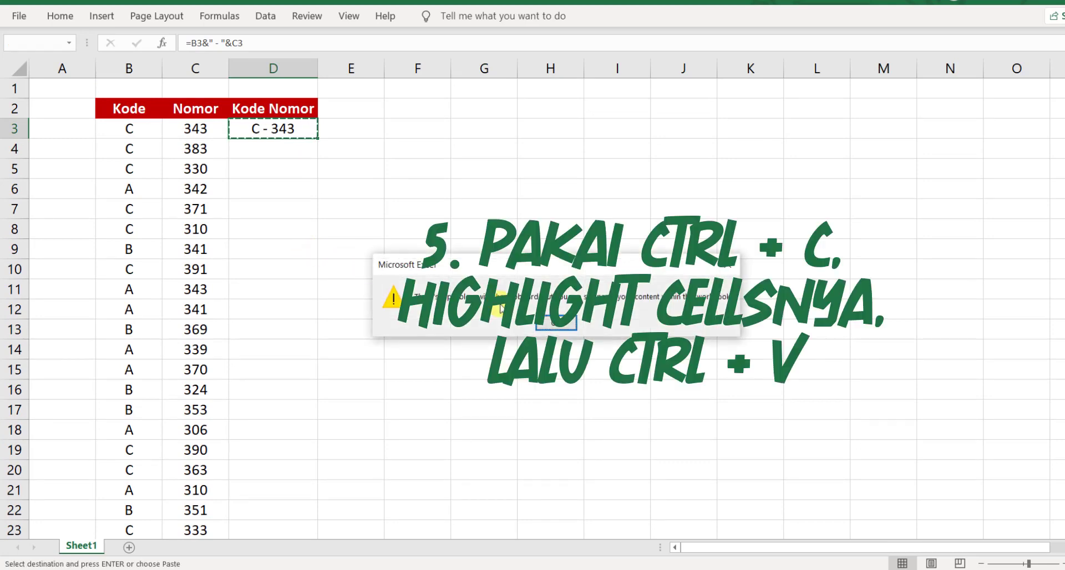
Dismiss the clipboard warning, select D3:D110 and paste the copied D3 formula into it.
key(Return)
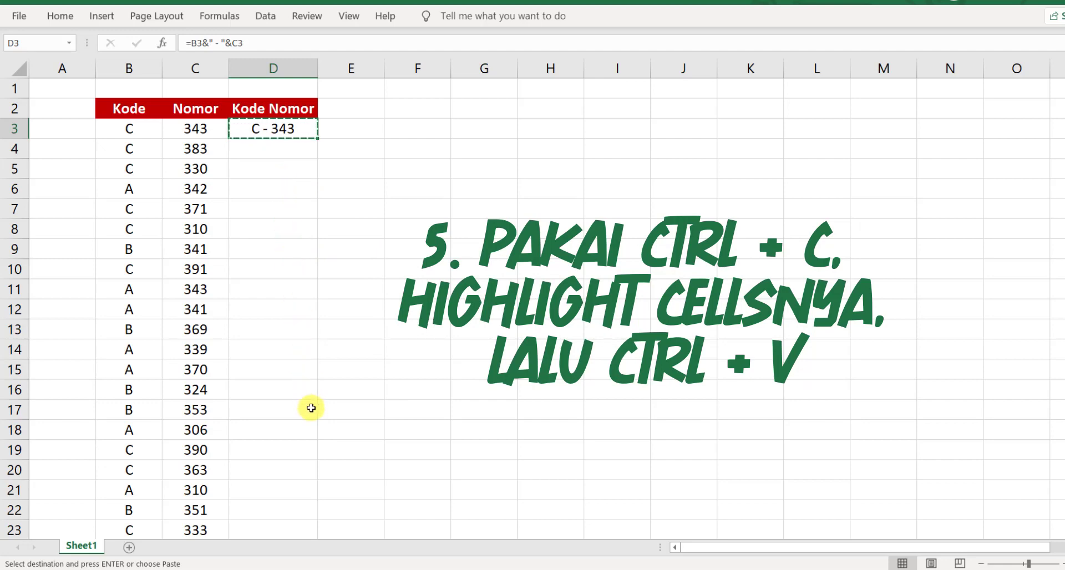
key(Left)
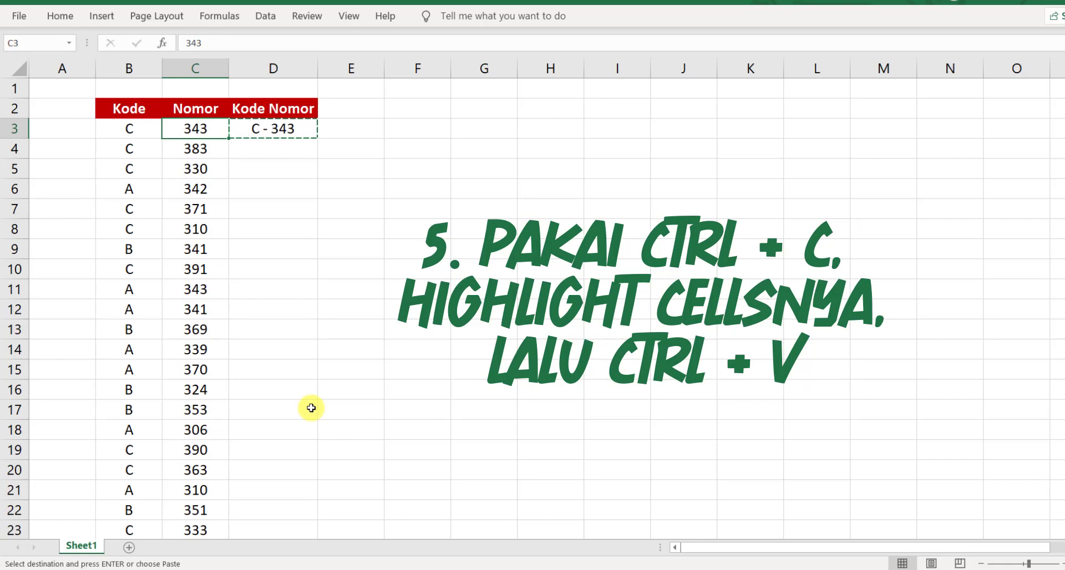
key(ctrl+Down)
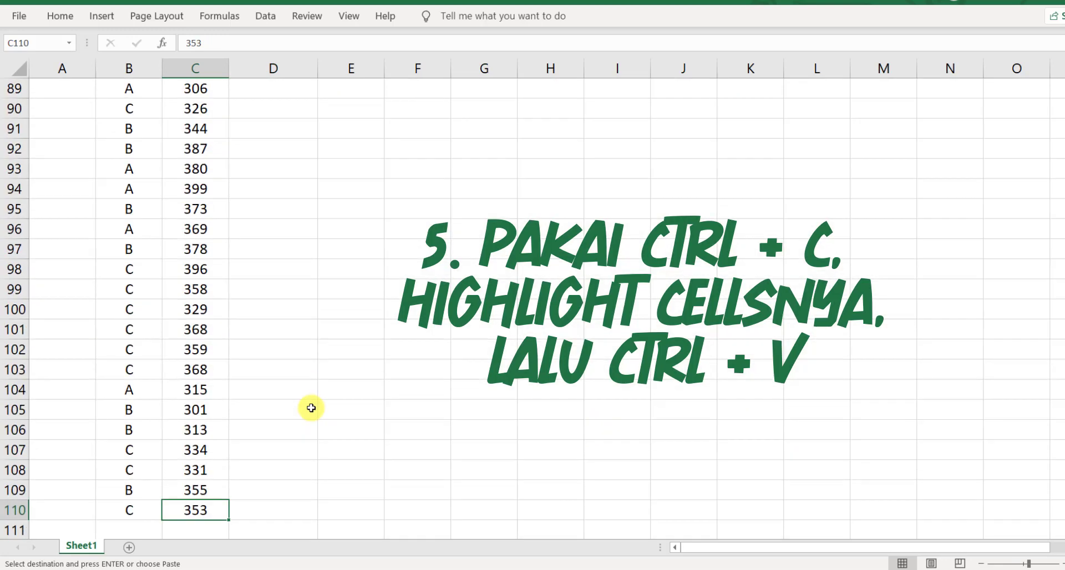
key(Right)
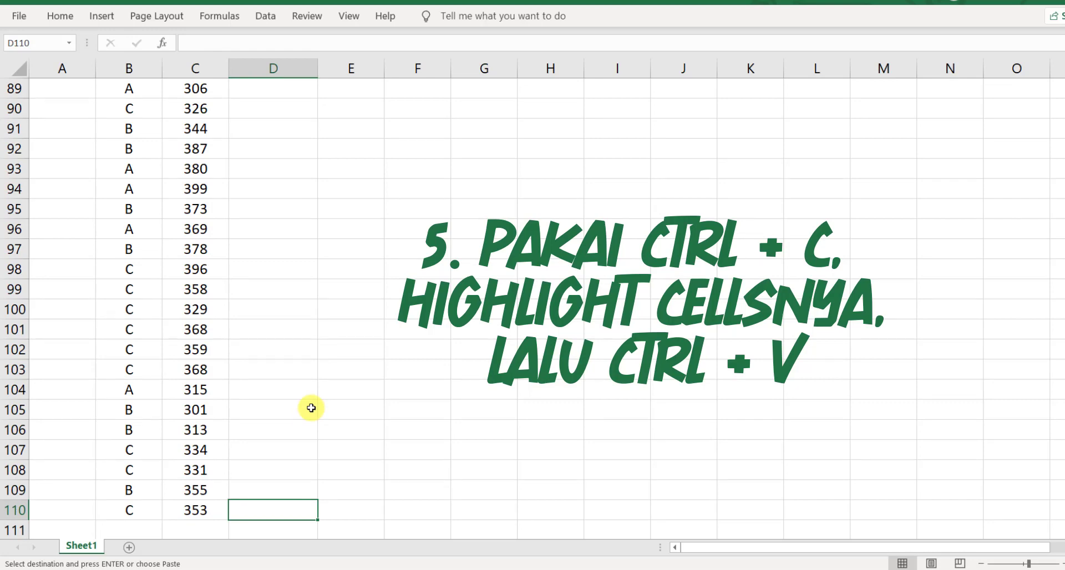
key(ctrl+shift+Up)
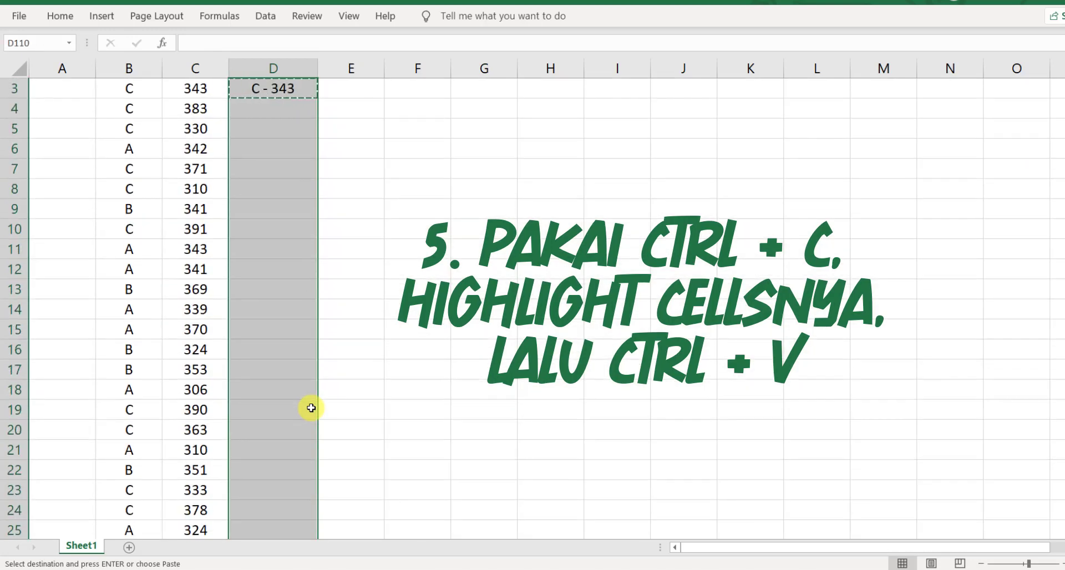
key(ctrl+v)
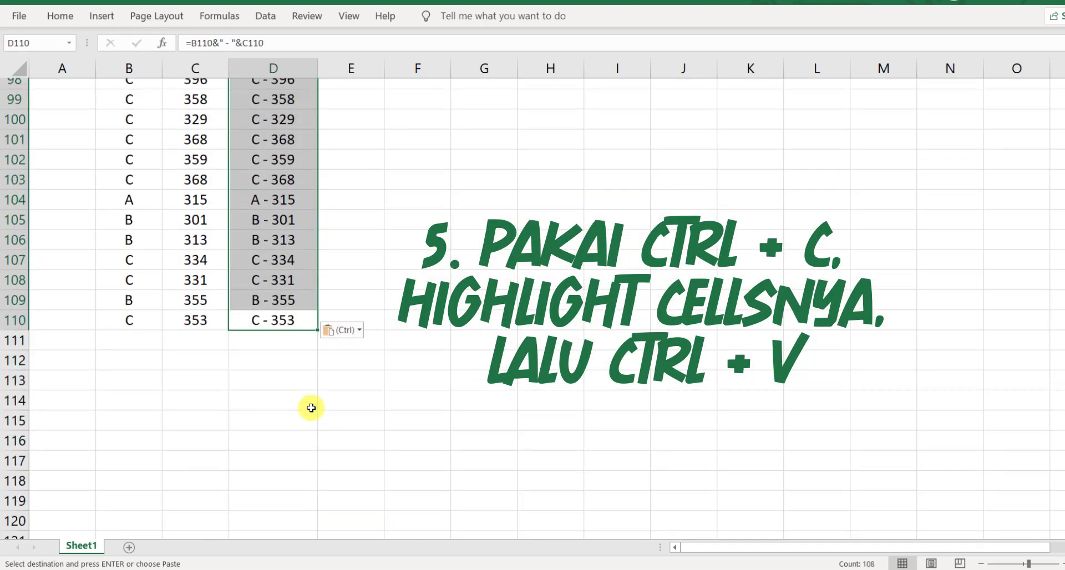
scroll(311, 408, up, 7)
scroll(311, 408, up, 8)
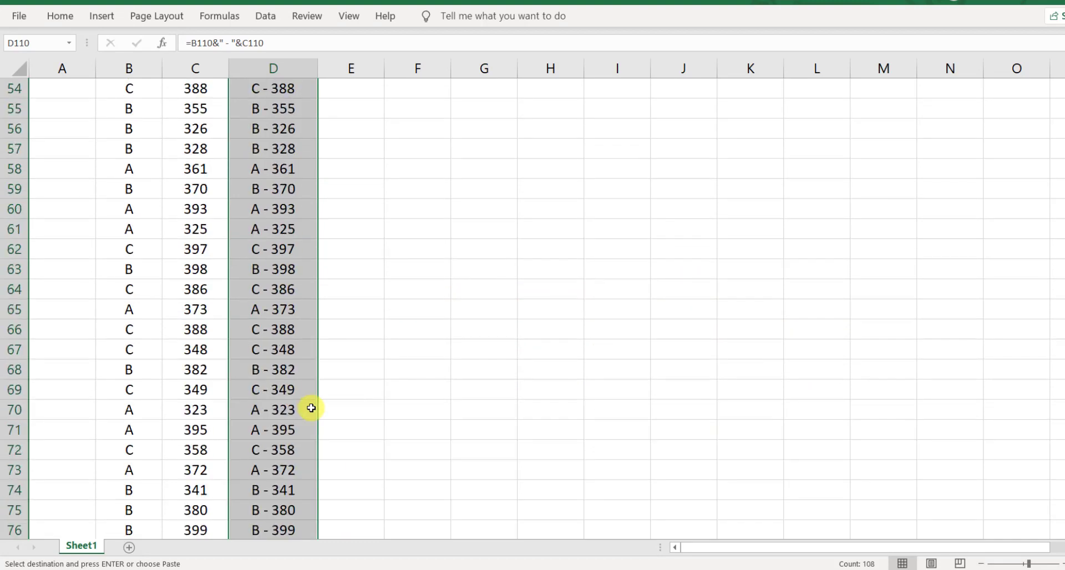
scroll(311, 408, up, 15)
scroll(311, 408, up, 3)
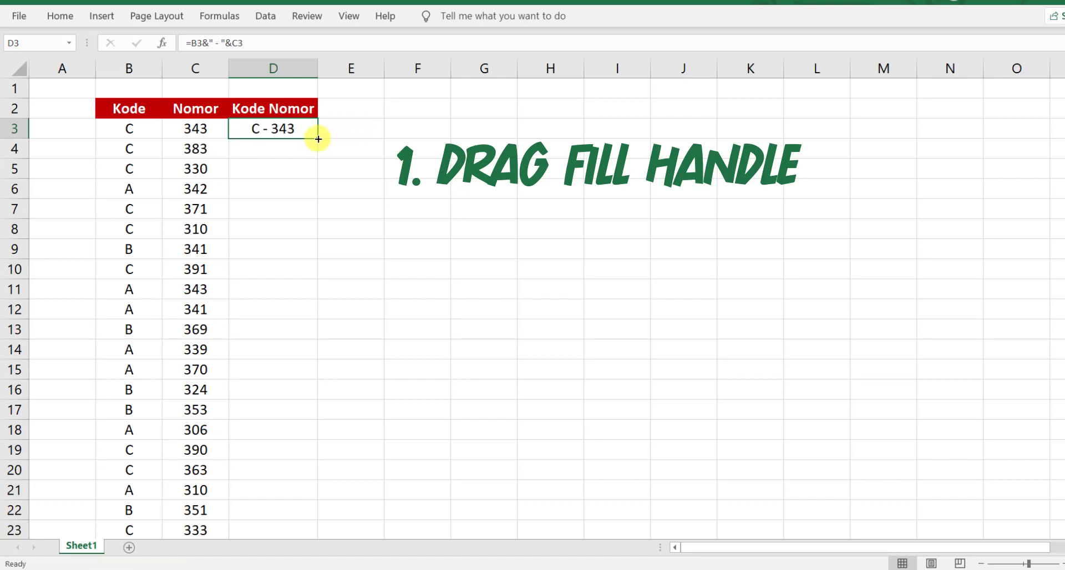
drag(318, 138, 333, 158)
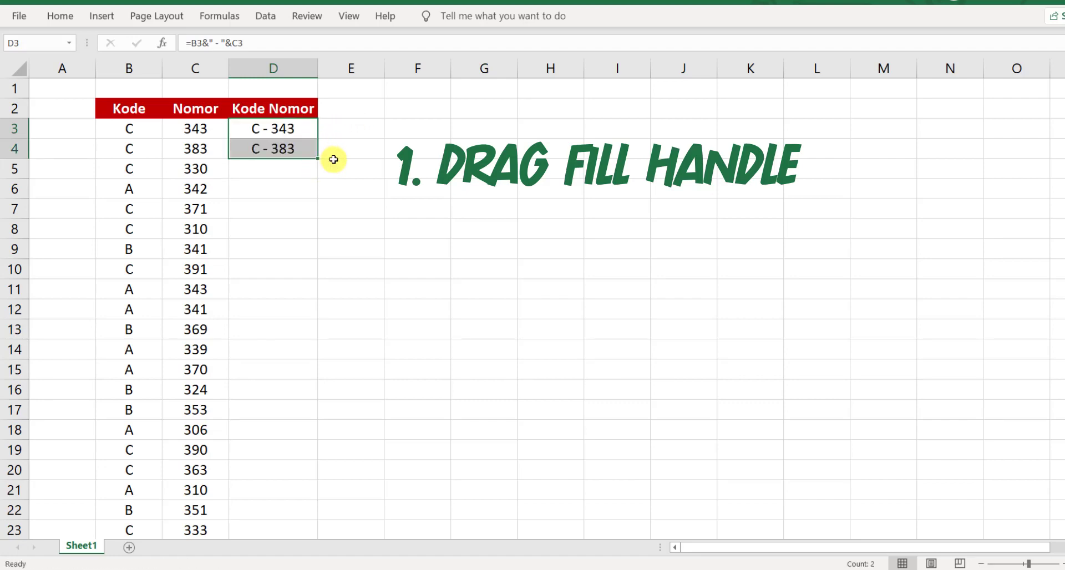
key(ctrl+z)
double_click(317, 138)
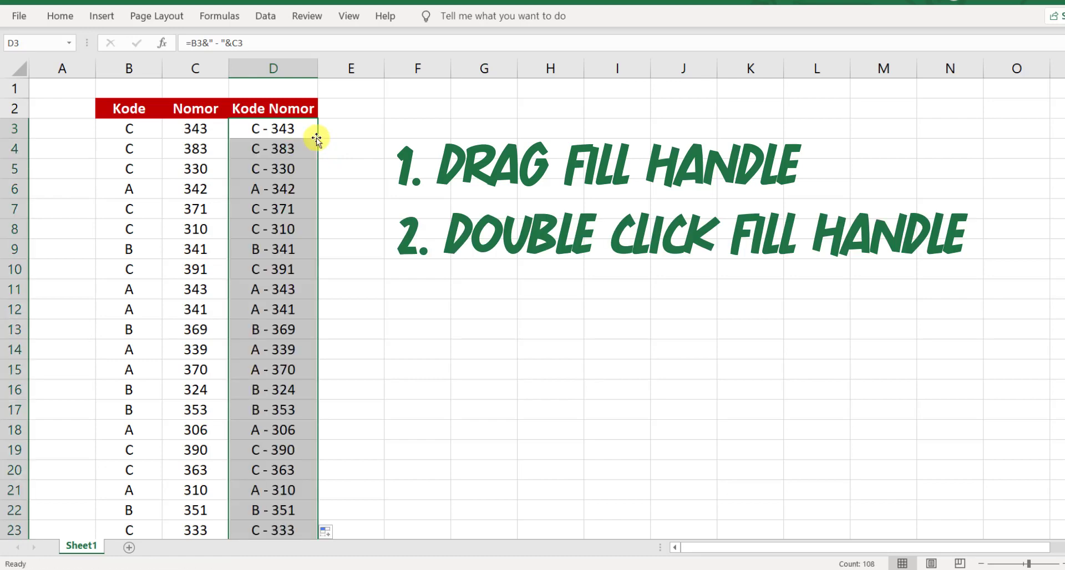
key(ctrl+z)
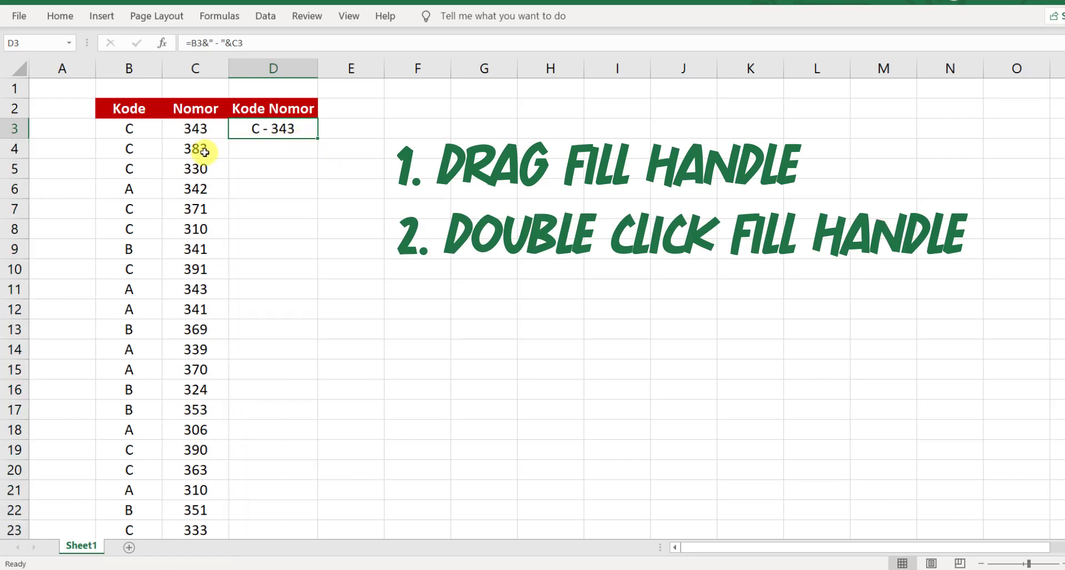
click(204, 152)
key(ctrl+a)
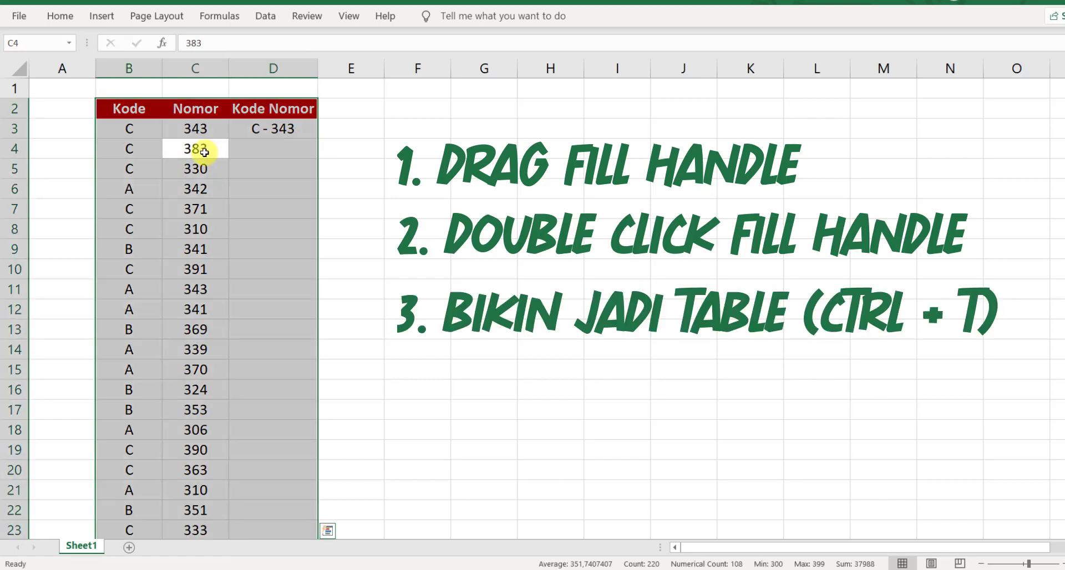
key(ctrl+t)
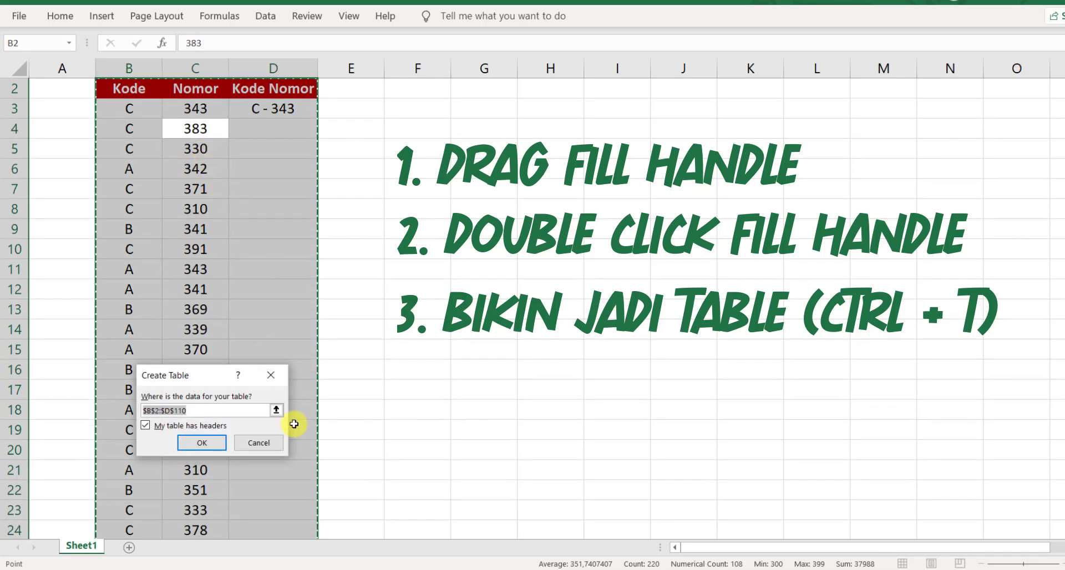
key(Escape)
click(259, 108)
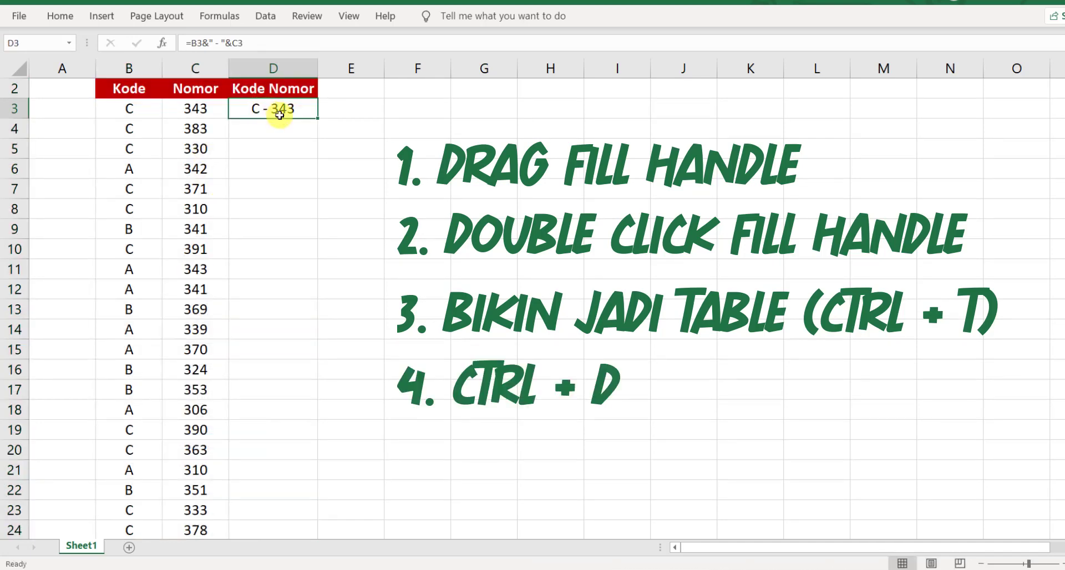
drag(273, 128, 284, 379)
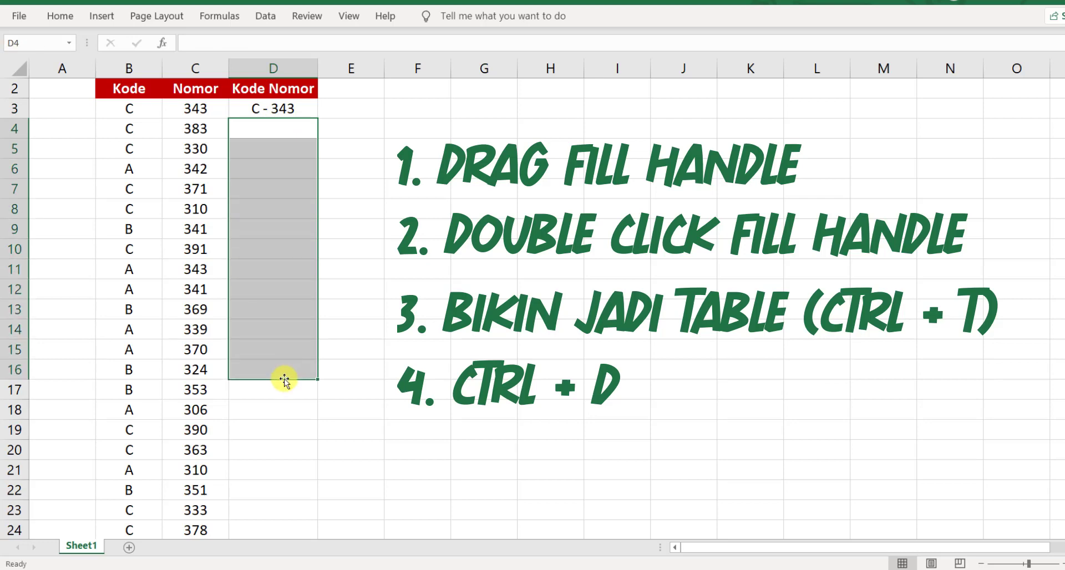
click(292, 111)
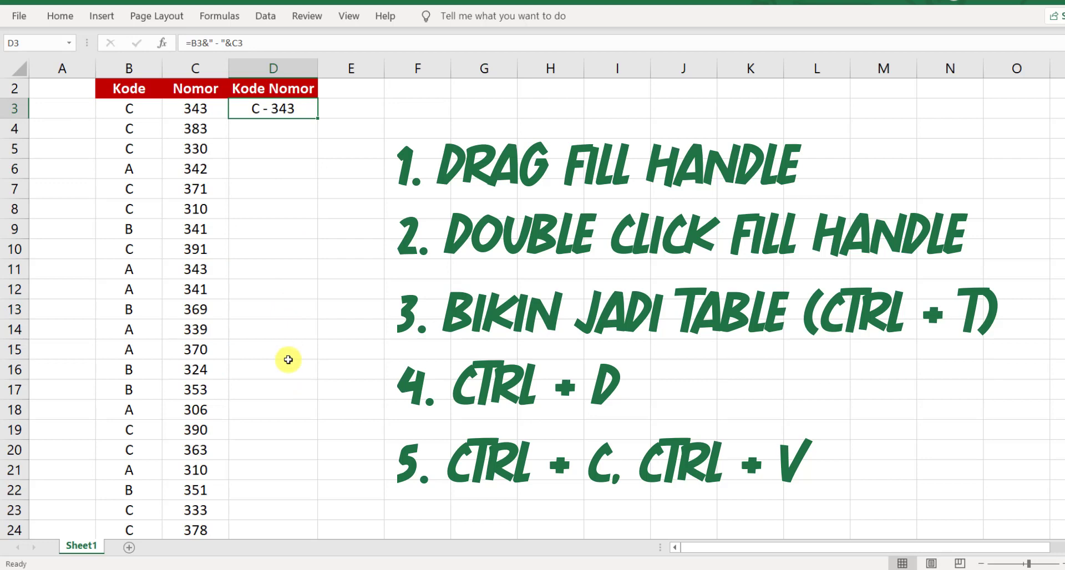